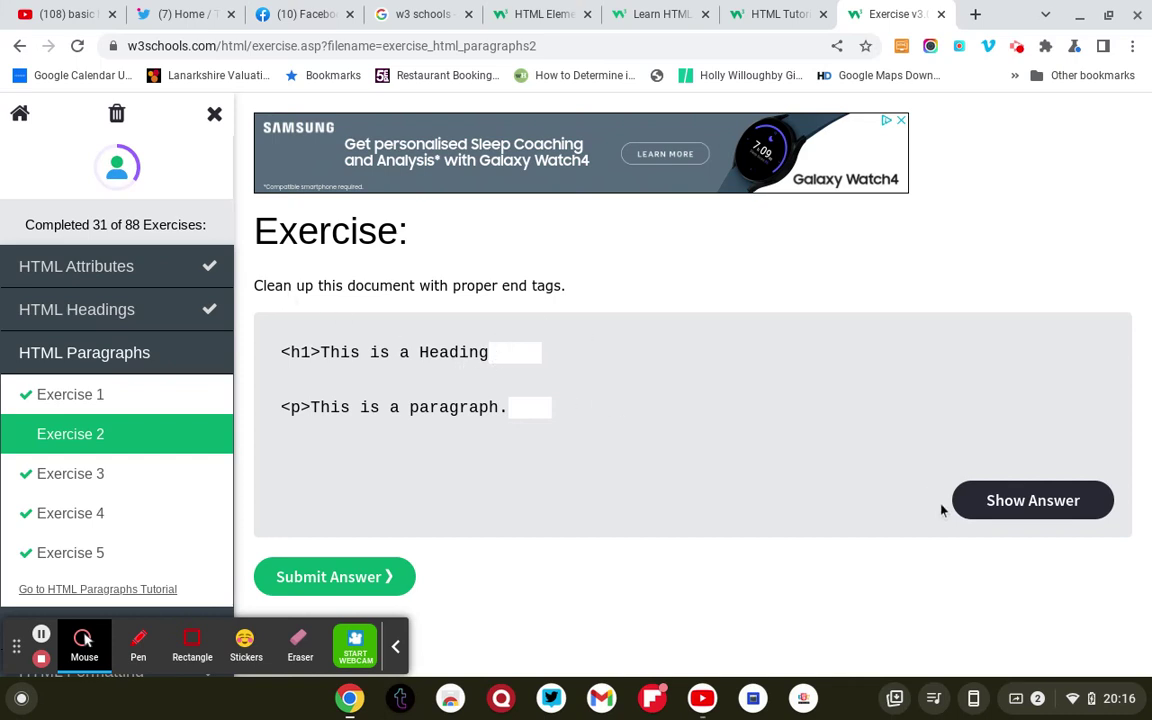
# - Fill in the </h1> and </p> end tags and submit the answer
pyautogui.click(521, 352)
pyautogui.write('<')
pyautogui.write('/h1>')
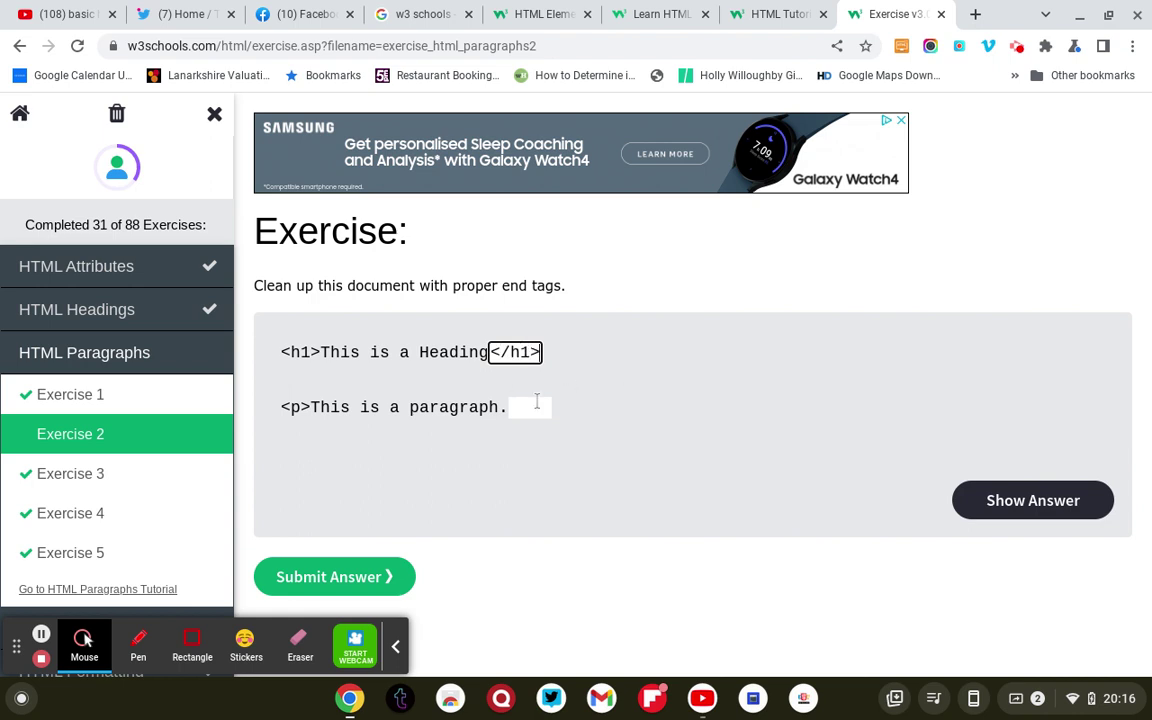
pyautogui.click(537, 401)
pyautogui.write('</p>')
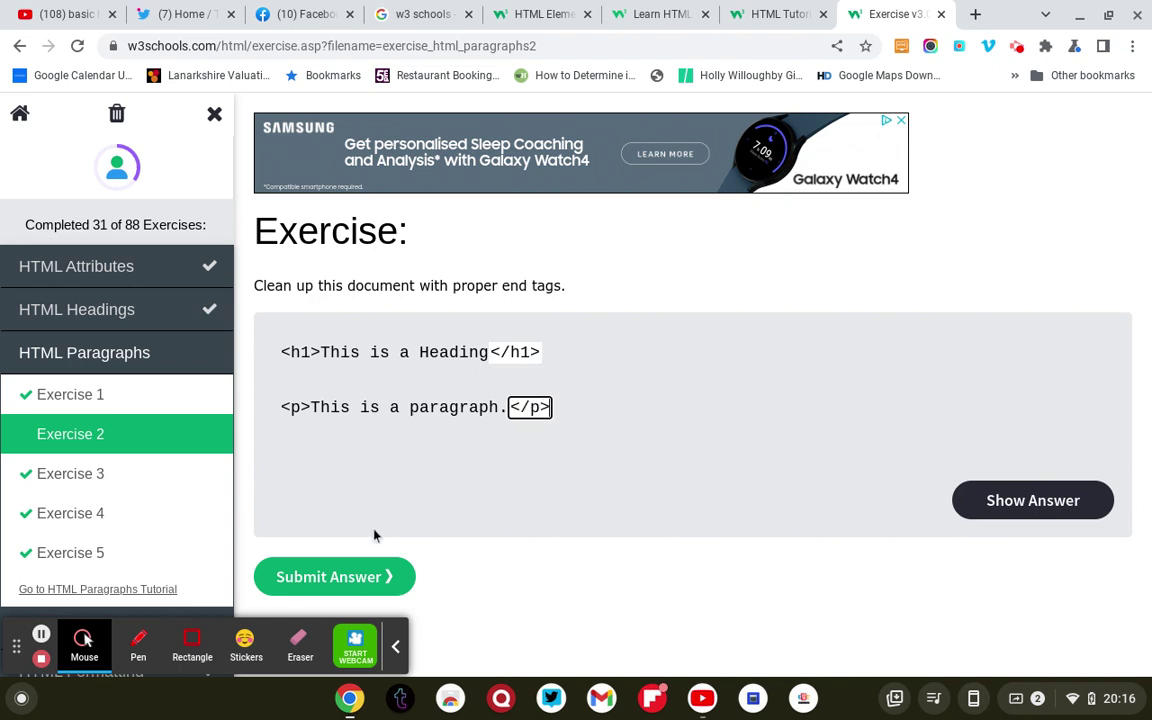
pyautogui.click(342, 581)
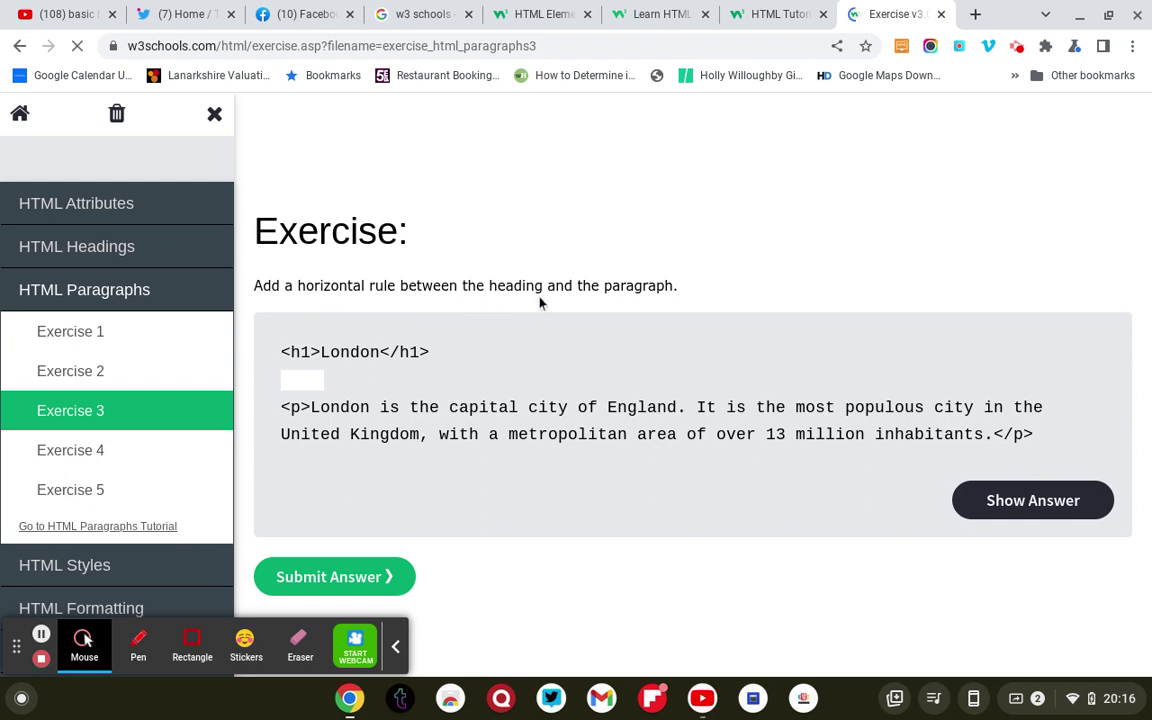
# - Answer exercise 3 with an <hr> horizontal rule and advance to exercise 4
pyautogui.click(307, 379)
pyautogui.write('<h')
pyautogui.write('r>')
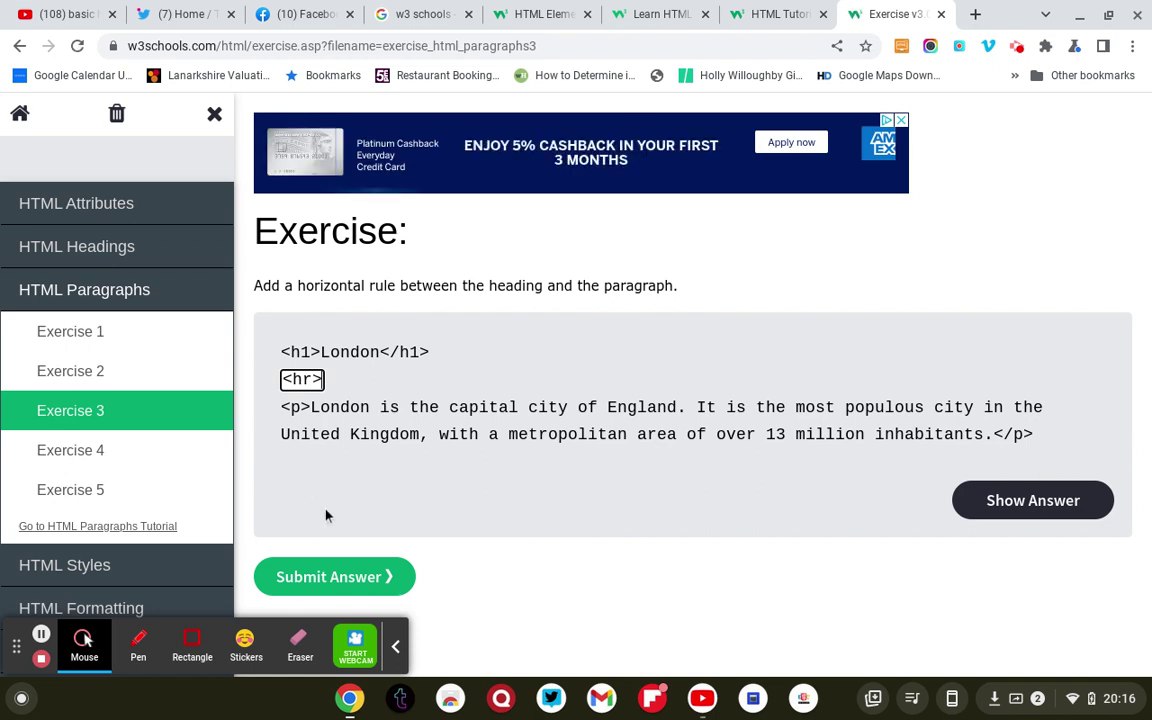
pyautogui.click(345, 578)
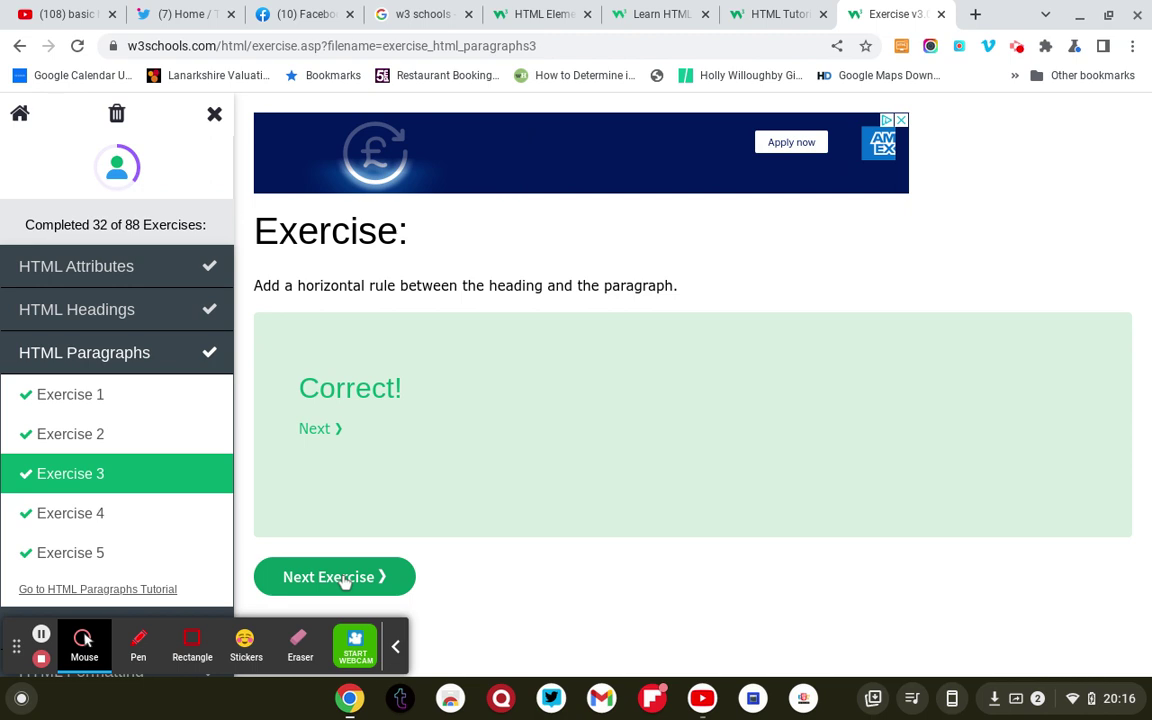
pyautogui.click(343, 578)
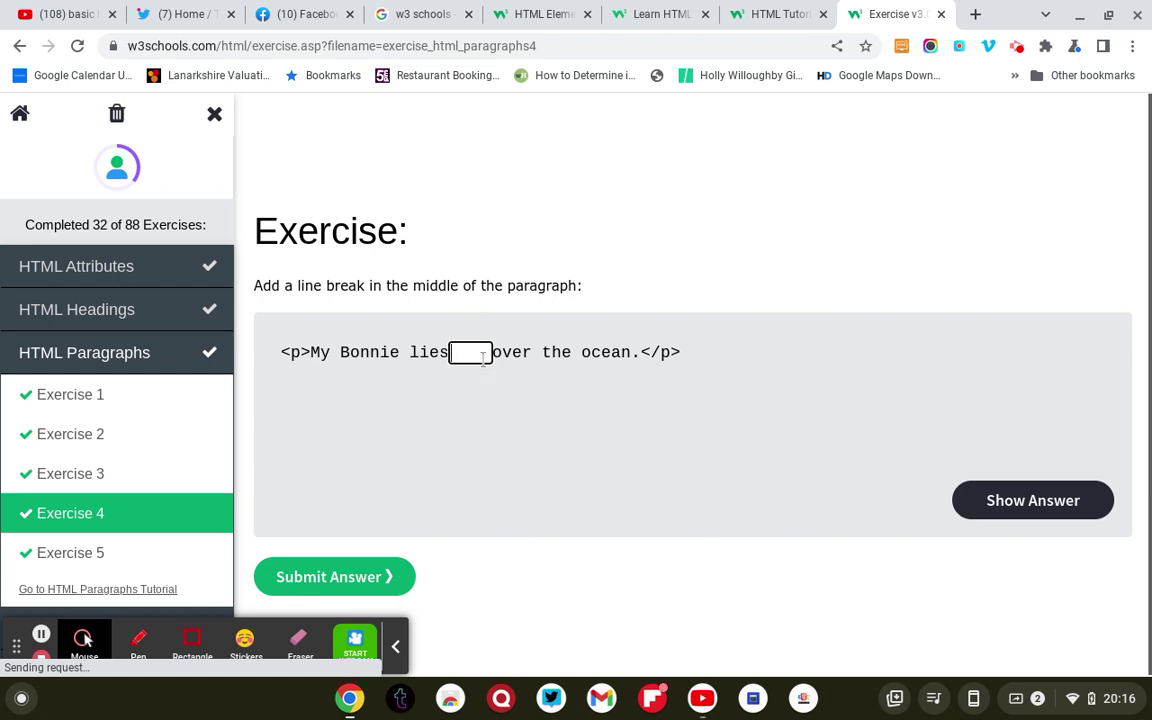
# - Insert a <br> line break between 'lies' and 'over' and submit it
pyautogui.click(1041, 514)
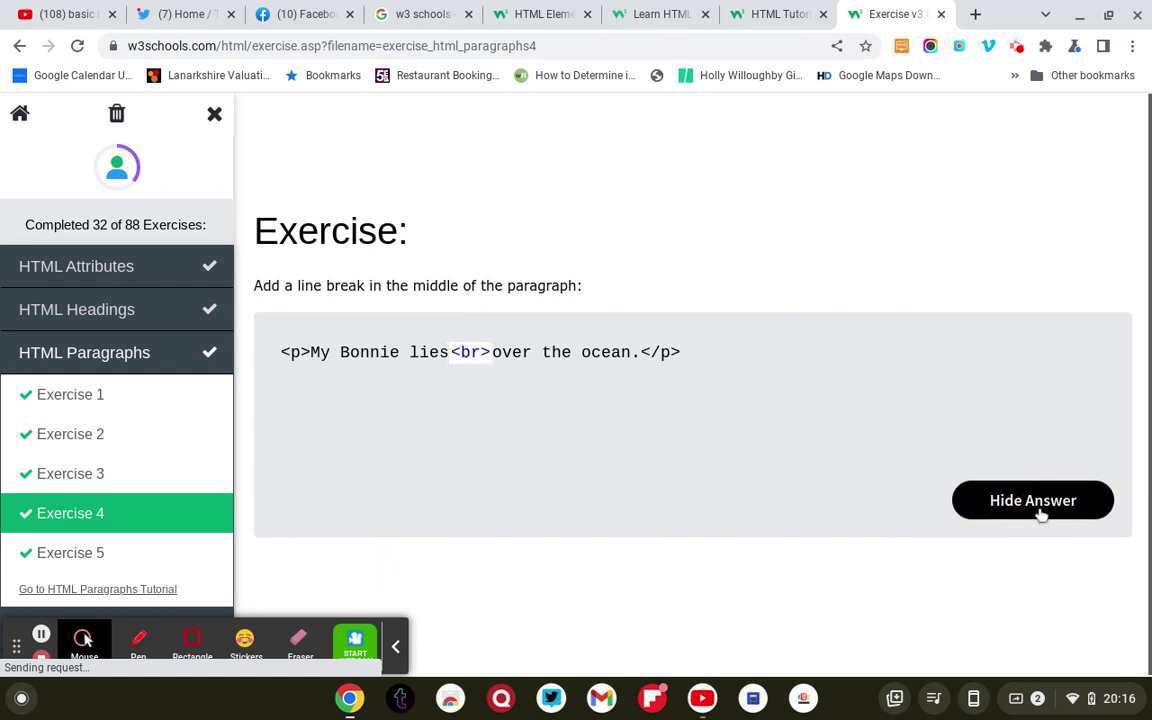
pyautogui.click(1041, 514)
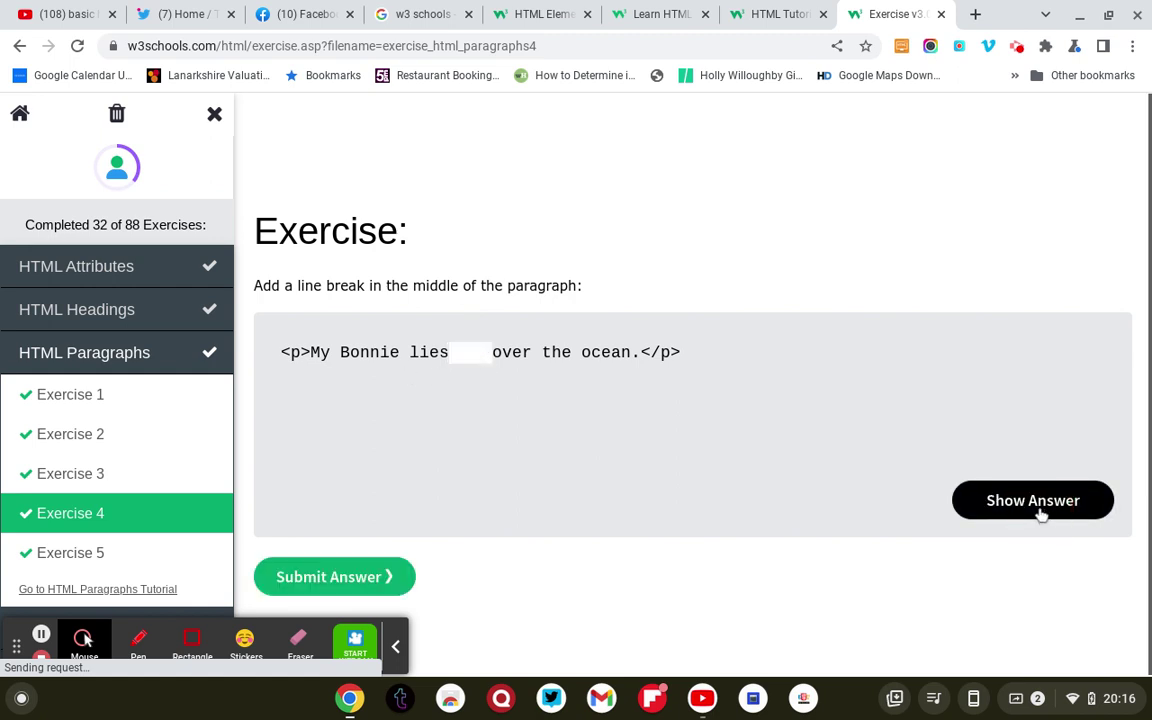
pyautogui.click(470, 355)
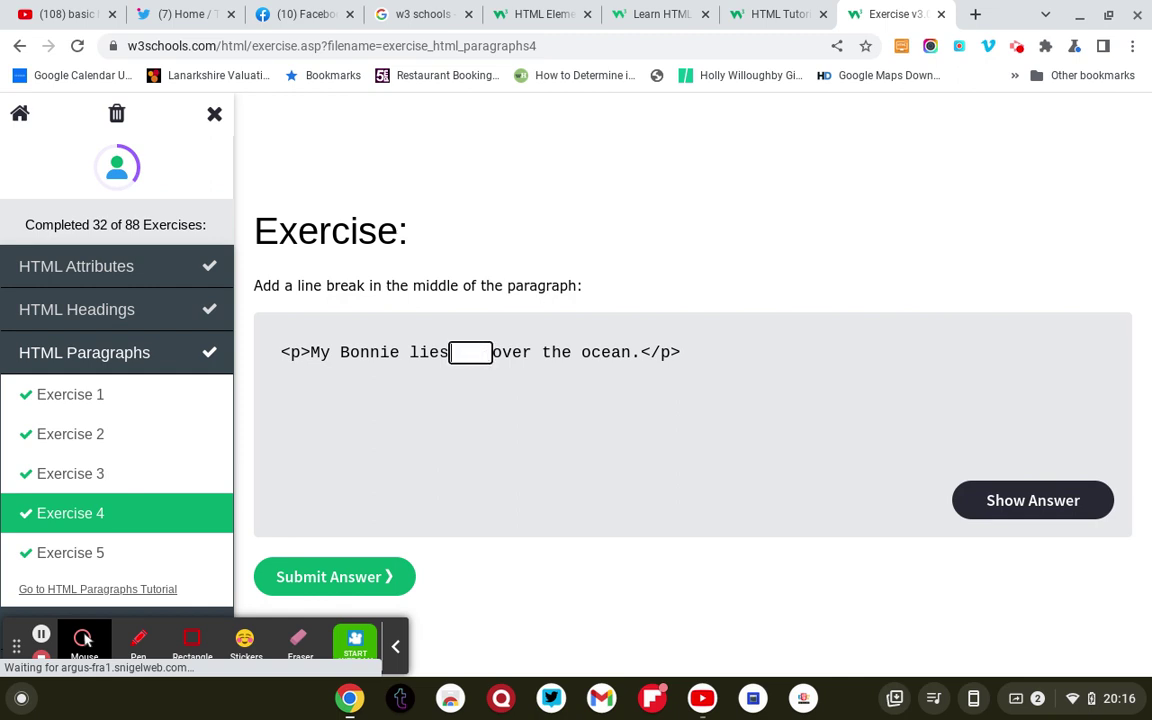
pyautogui.write('<br>')
pyautogui.click(365, 577)
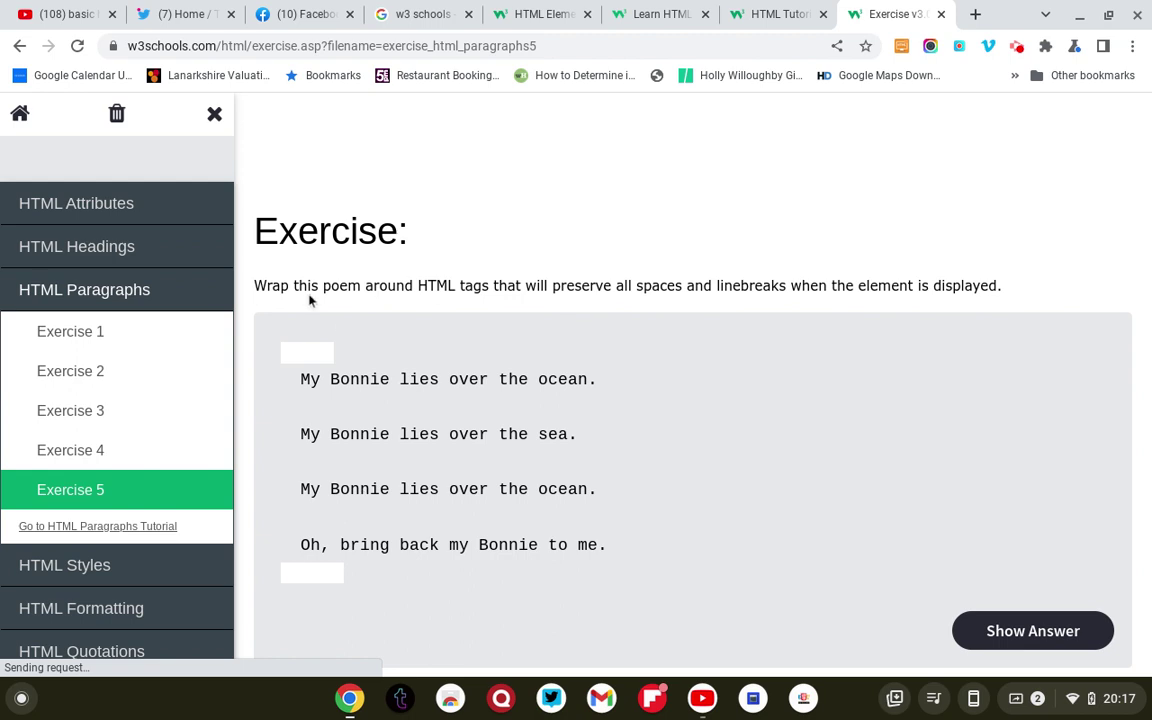
# - Wrap the poem in <pre> and </pre> tags and submit the answer
pyautogui.click(1065, 640)
pyautogui.click(1065, 640)
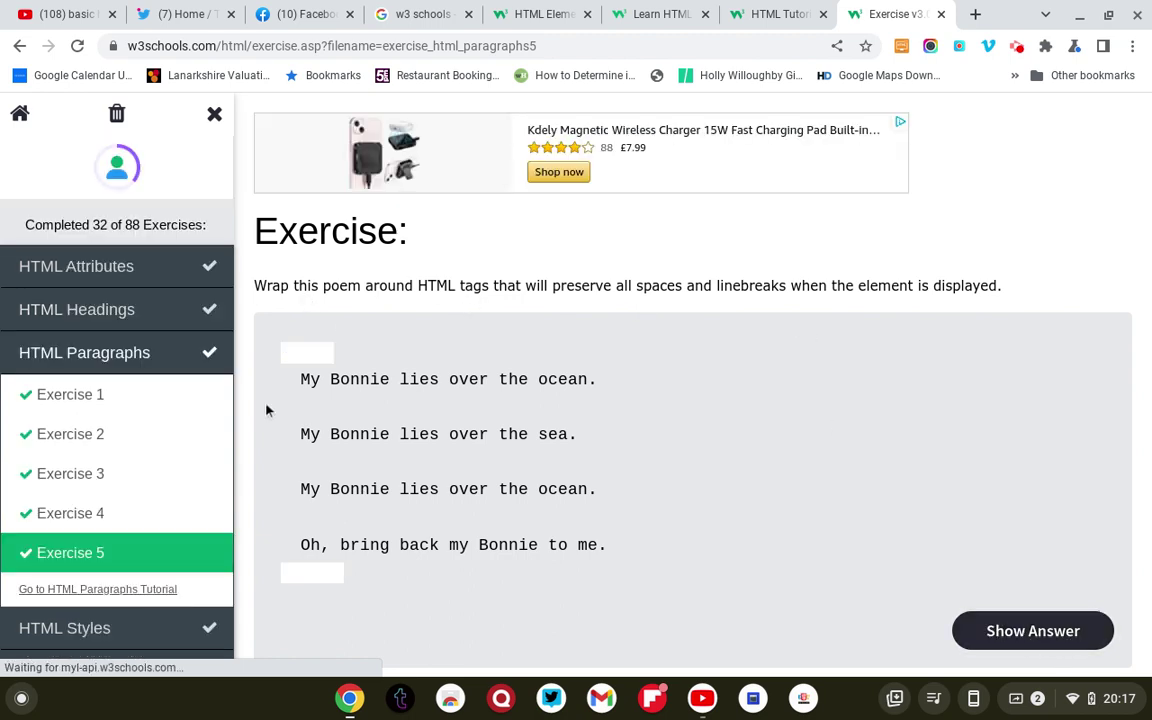
pyautogui.click(318, 354)
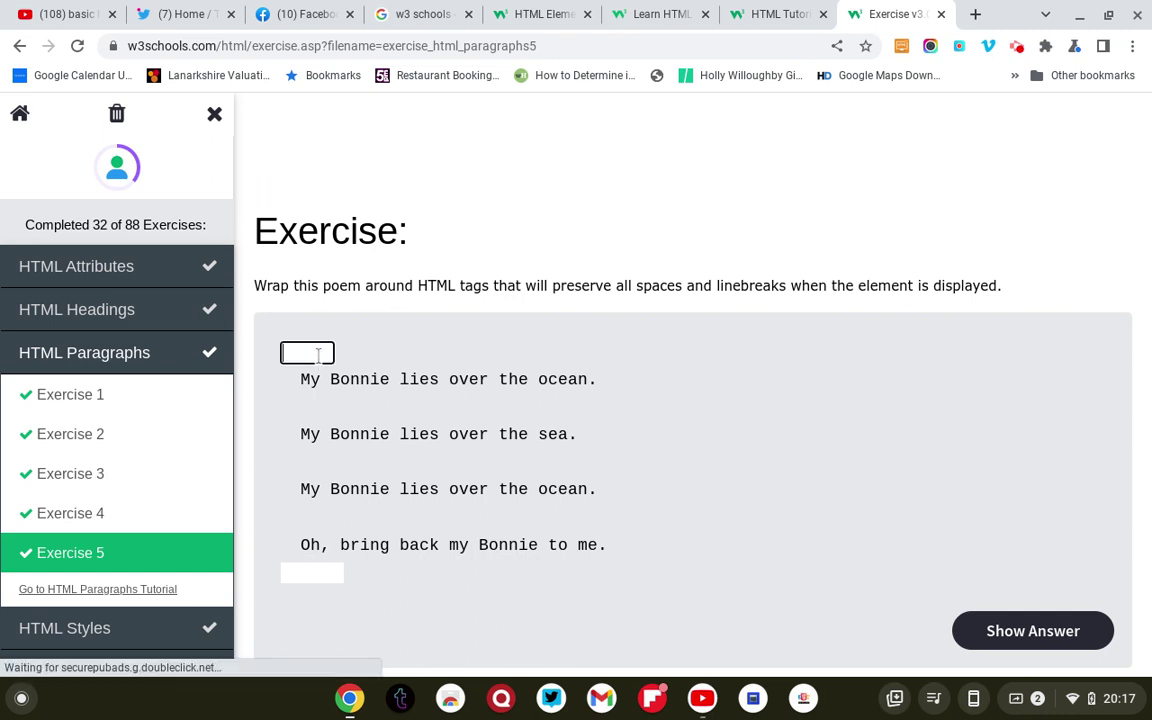
pyautogui.write('<pre')
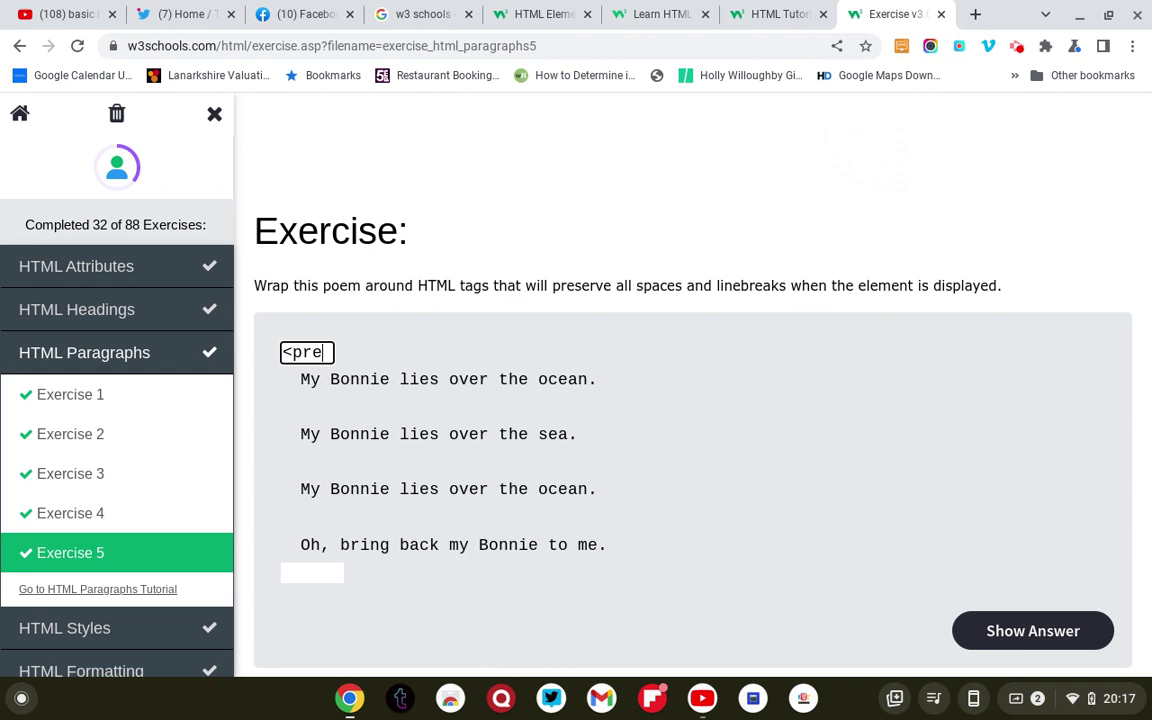
pyautogui.write('>')
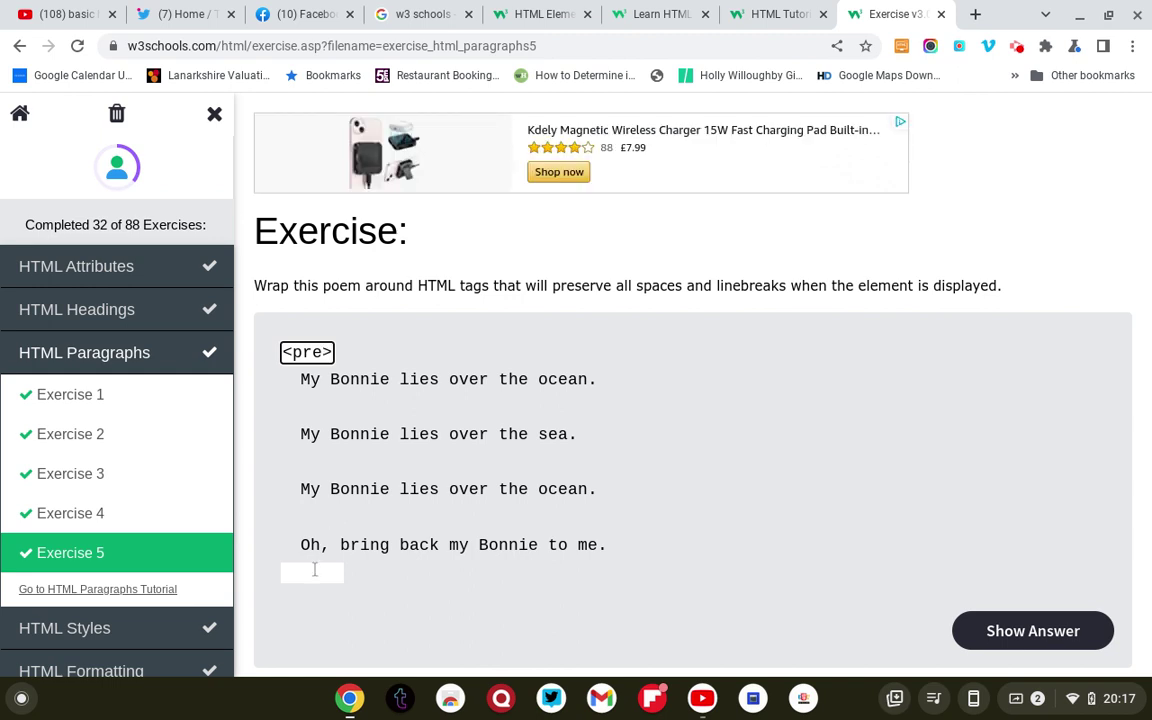
pyautogui.click(314, 569)
pyautogui.write('pr')
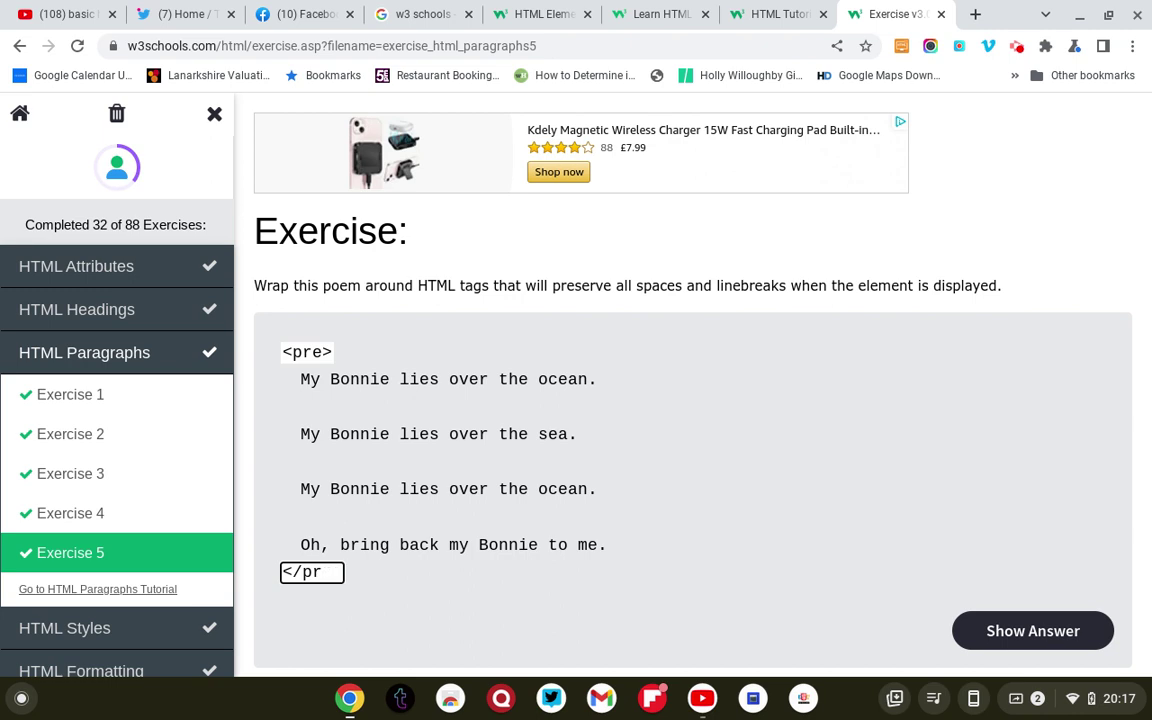
pyautogui.write('e>')
pyautogui.scroll(-3, 547, 372)
pyautogui.click(347, 577)
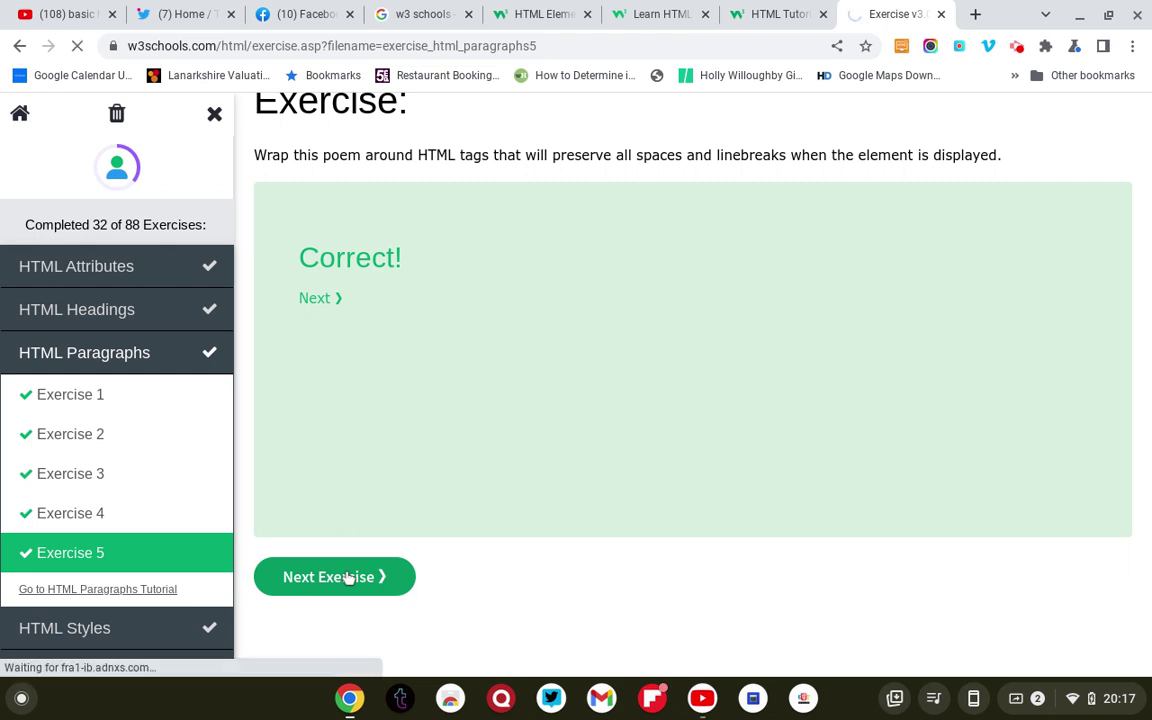
# - Give the paragraph style="color:blue" in the first Styles exercise and submit it
pyautogui.click(347, 577)
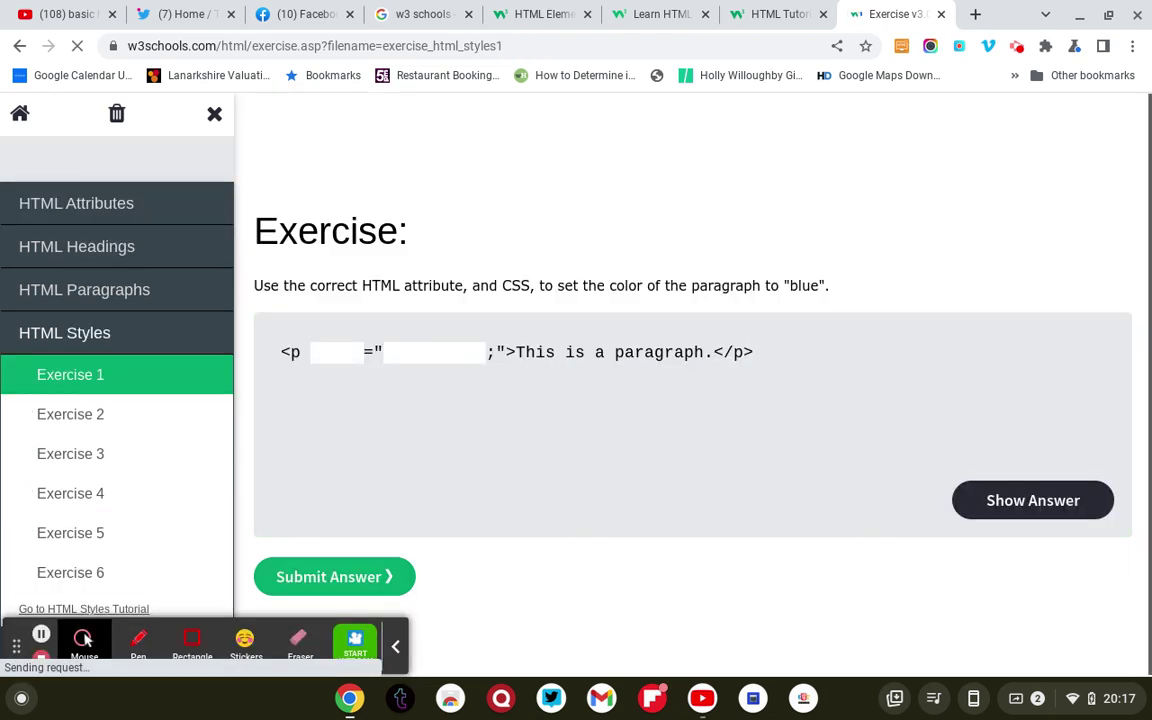
pyautogui.click(1019, 502)
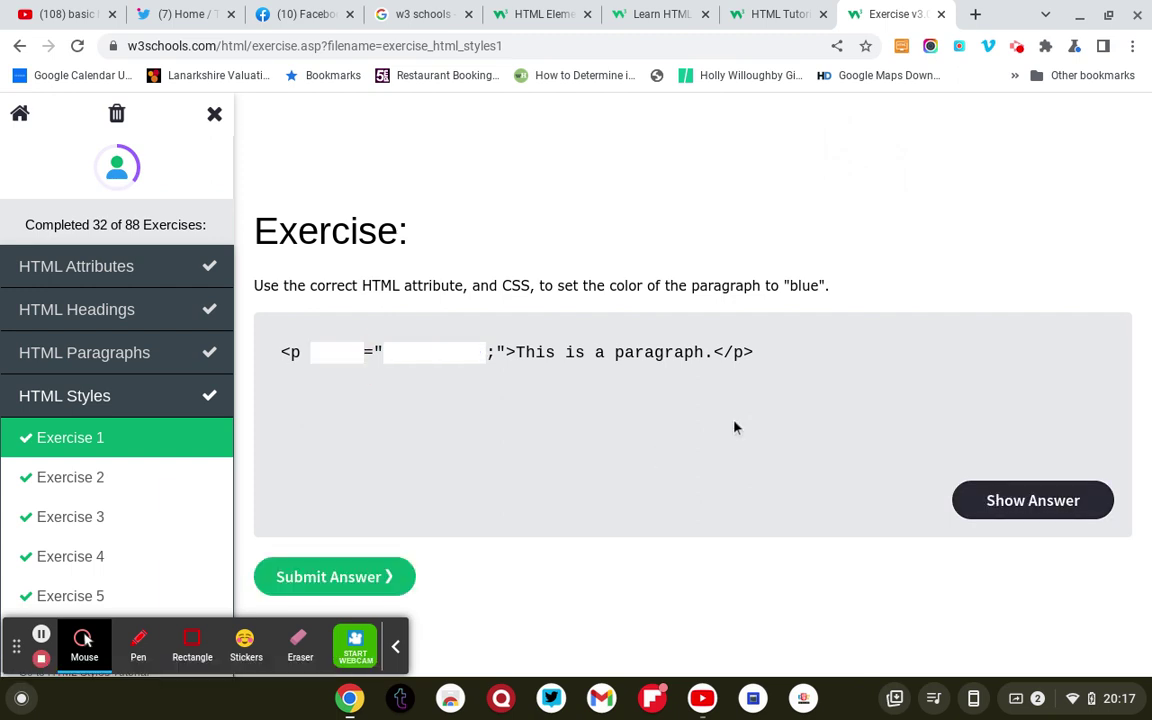
pyautogui.click(1008, 518)
pyautogui.click(1008, 520)
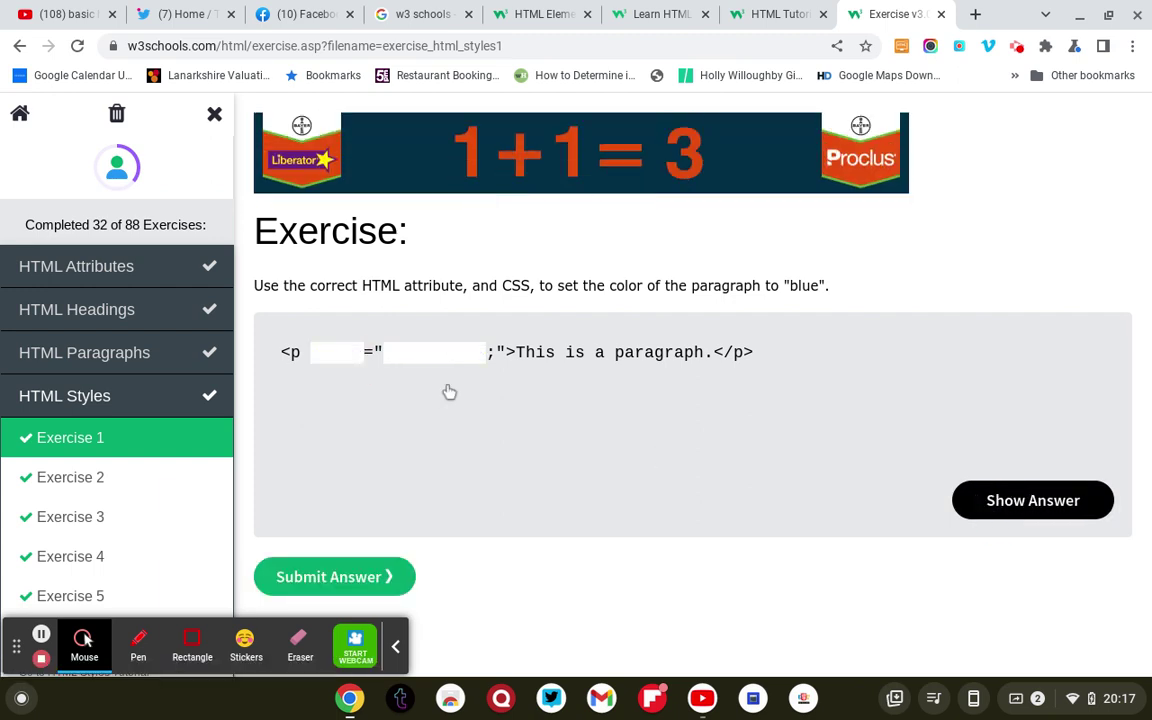
pyautogui.click(343, 352)
pyautogui.write('s')
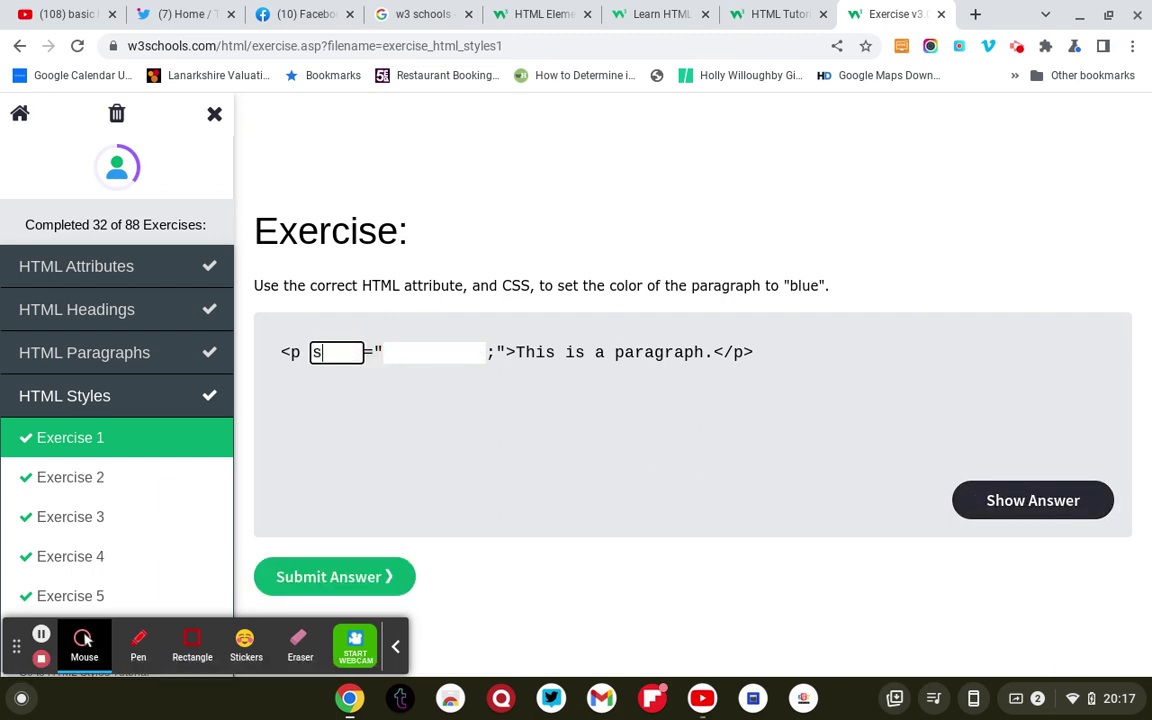
pyautogui.write('t')
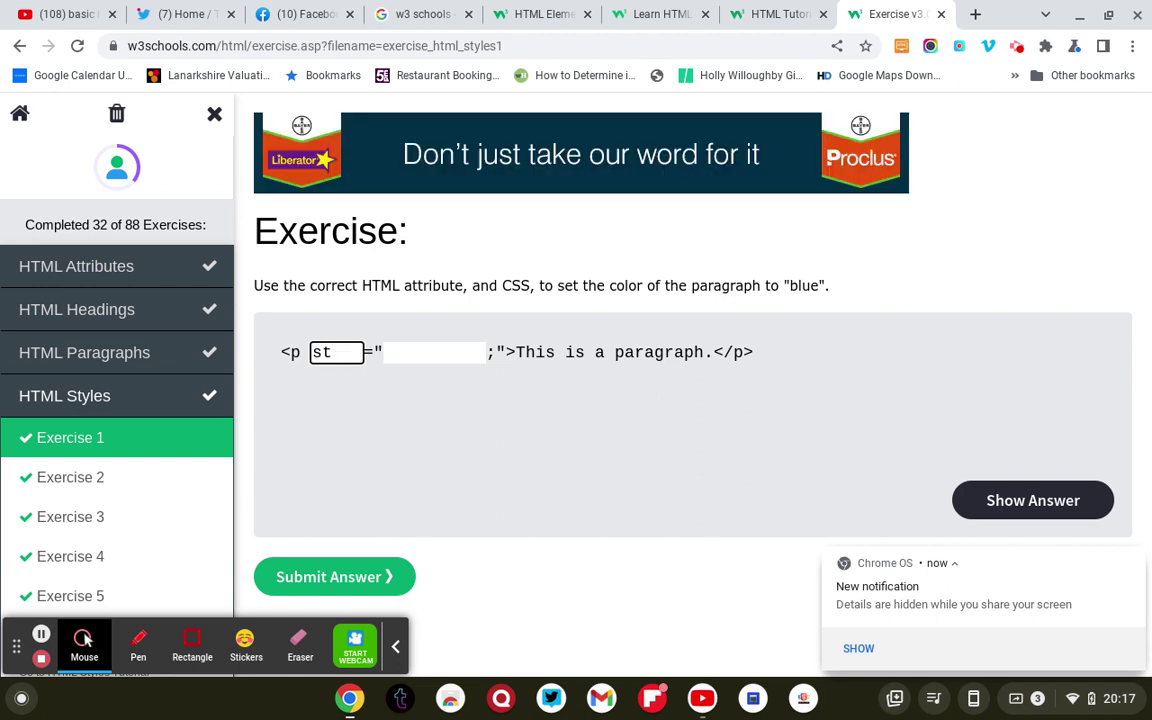
pyautogui.write('yle')
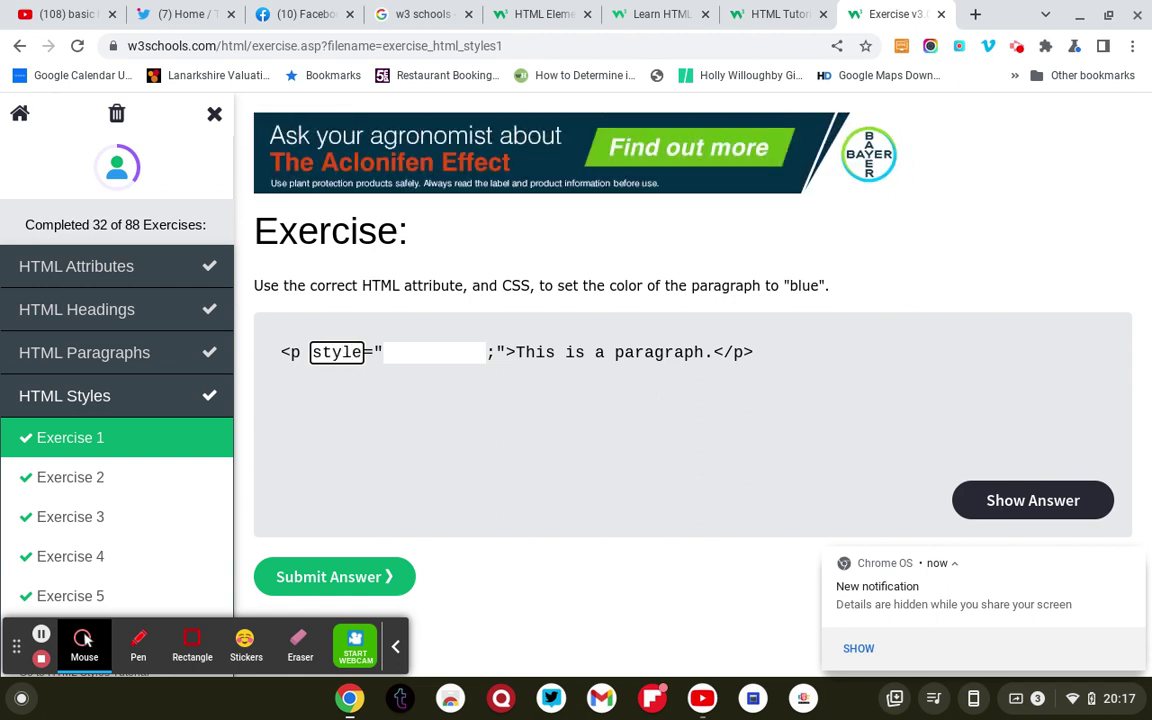
pyautogui.press('Tab')
pyautogui.write('colo')
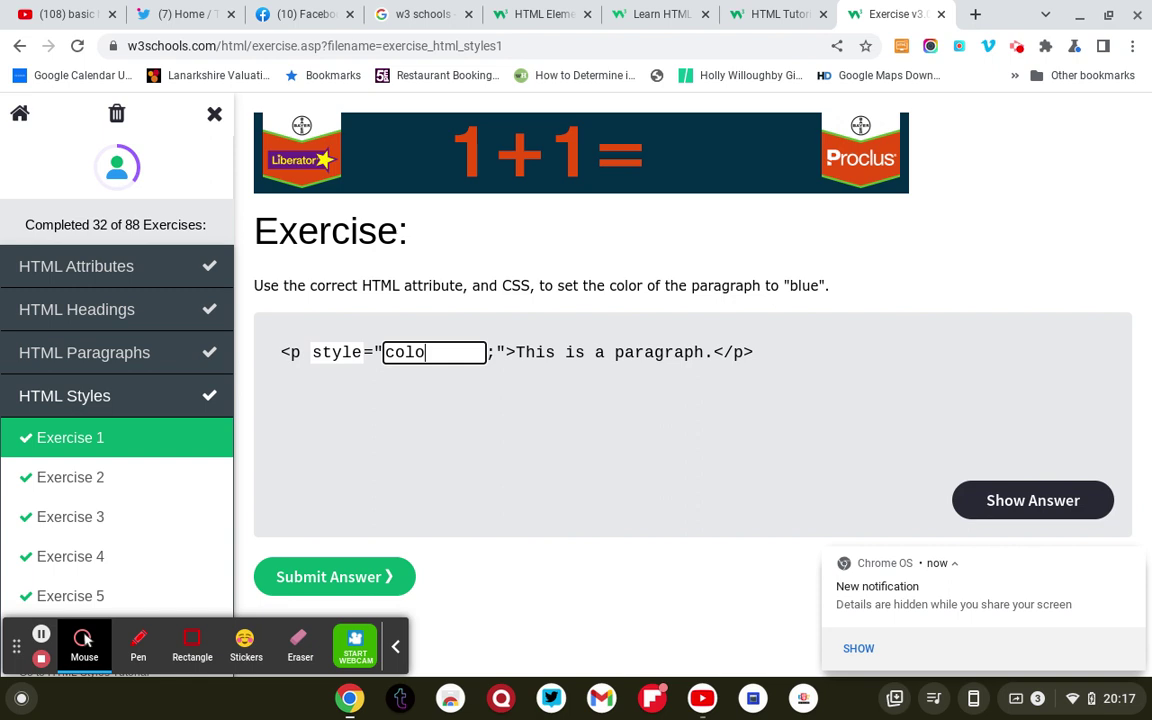
pyautogui.write('r:b')
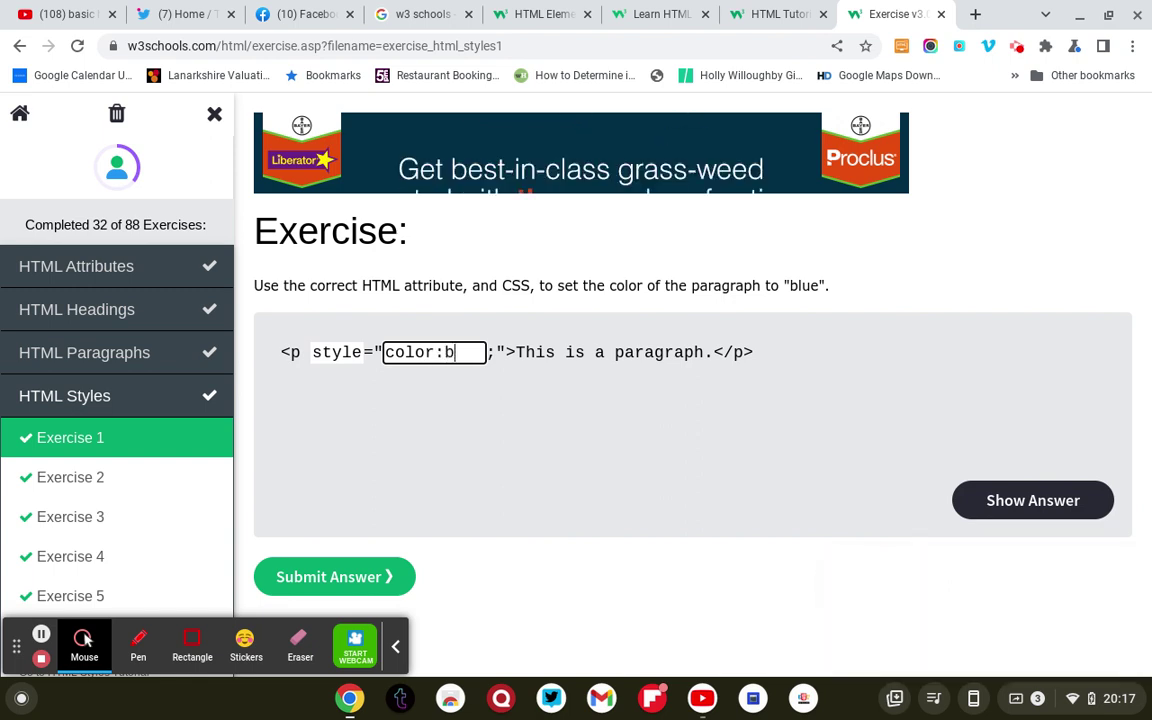
pyautogui.write('lue')
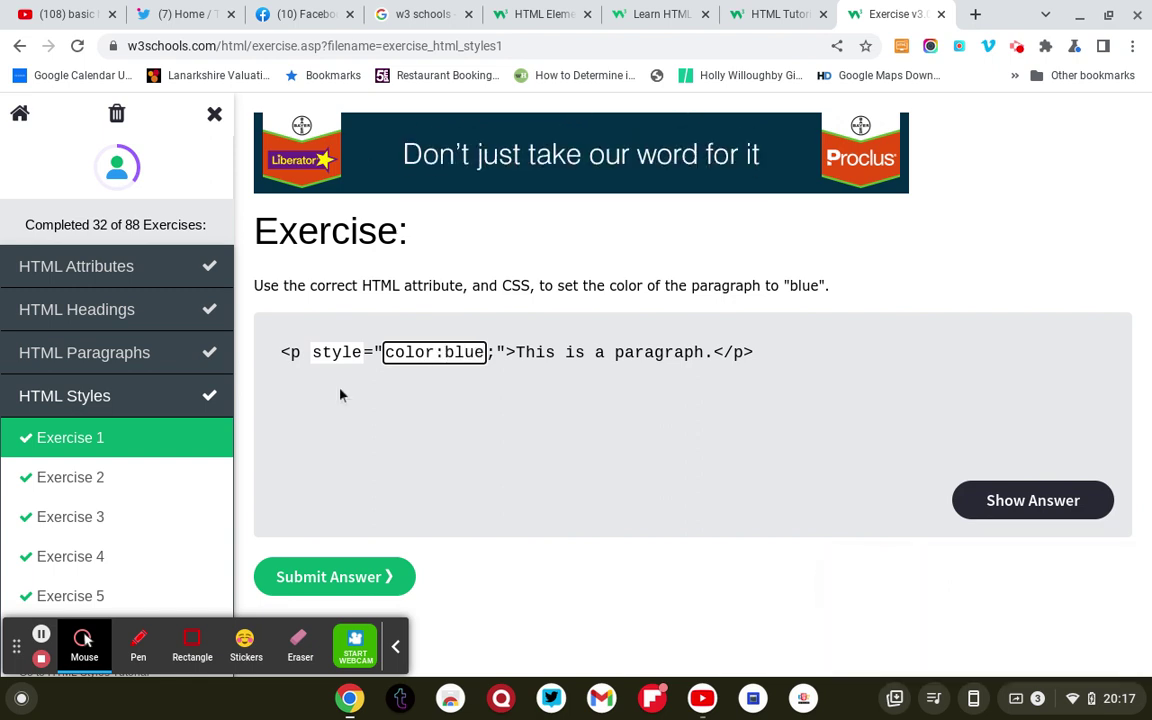
pyautogui.click(334, 580)
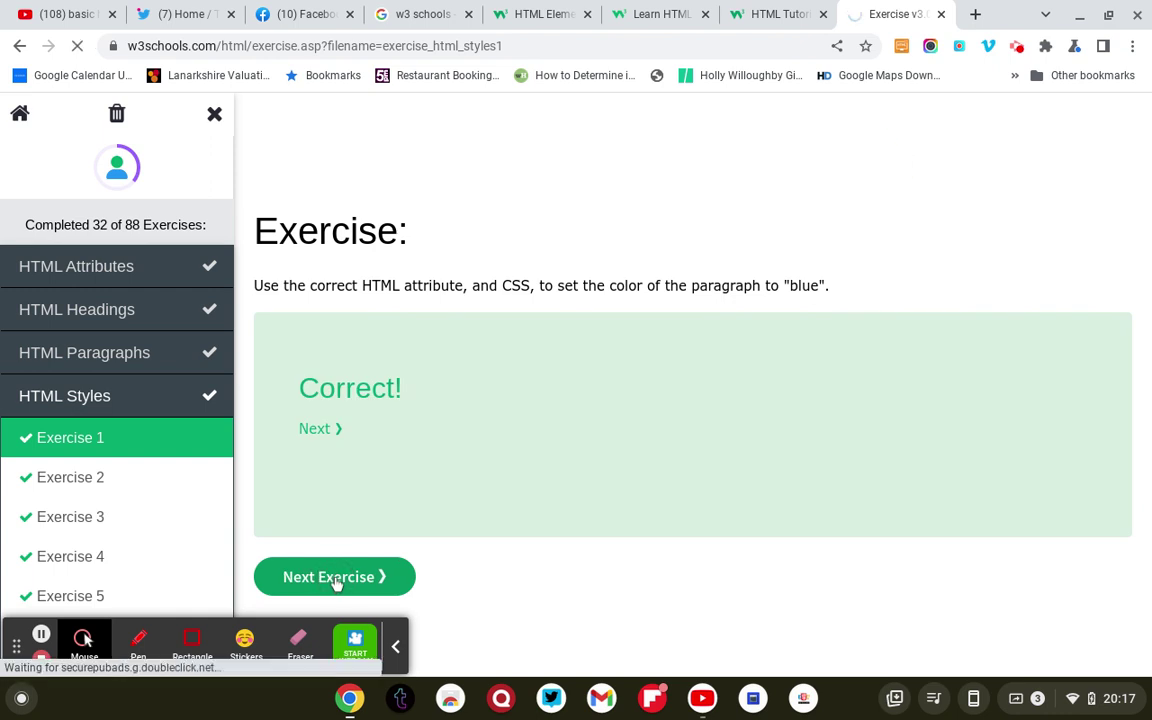
# - Answer the courier font exercise with the font-family property and submit
pyautogui.click(336, 584)
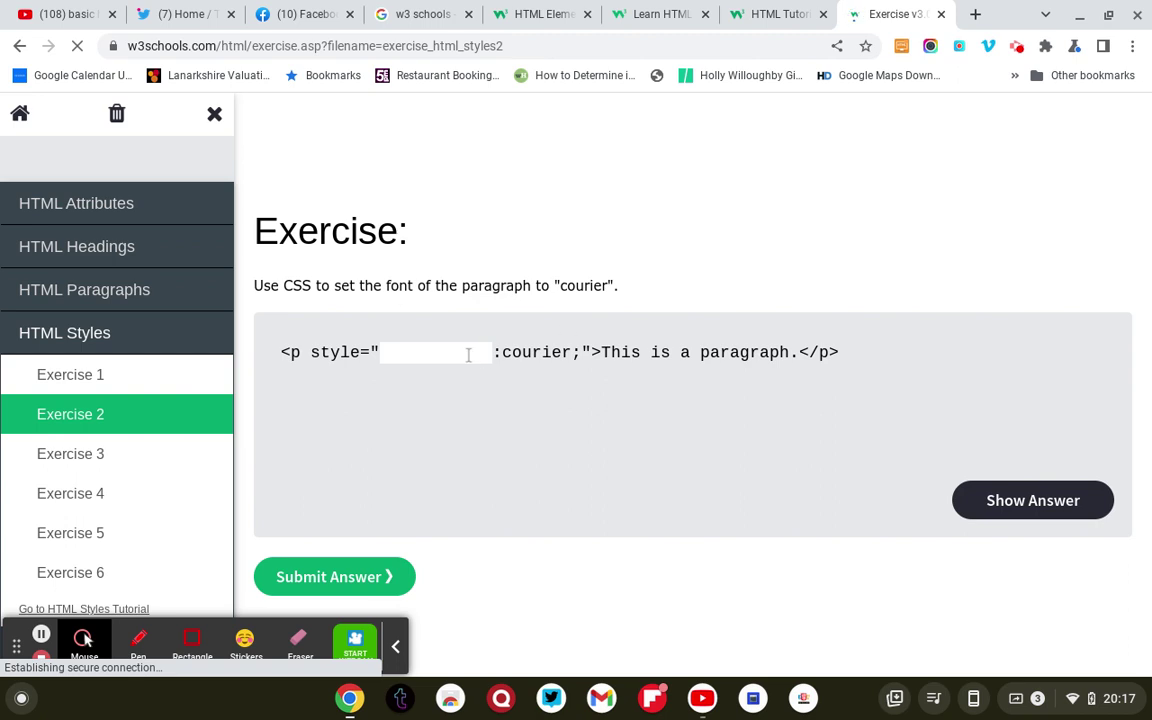
pyautogui.click(468, 355)
pyautogui.write('fa')
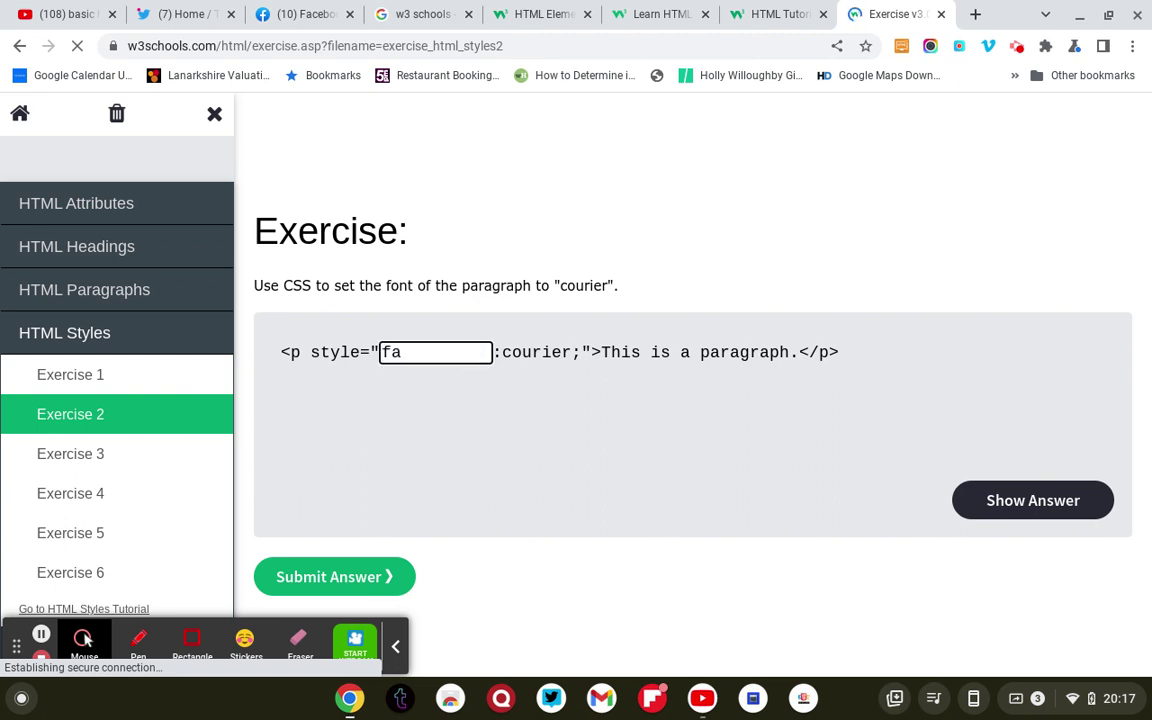
pyautogui.write('nt')
pyautogui.press('BackSpace')
pyautogui.press('BackSpace')
pyautogui.press('BackSpace')
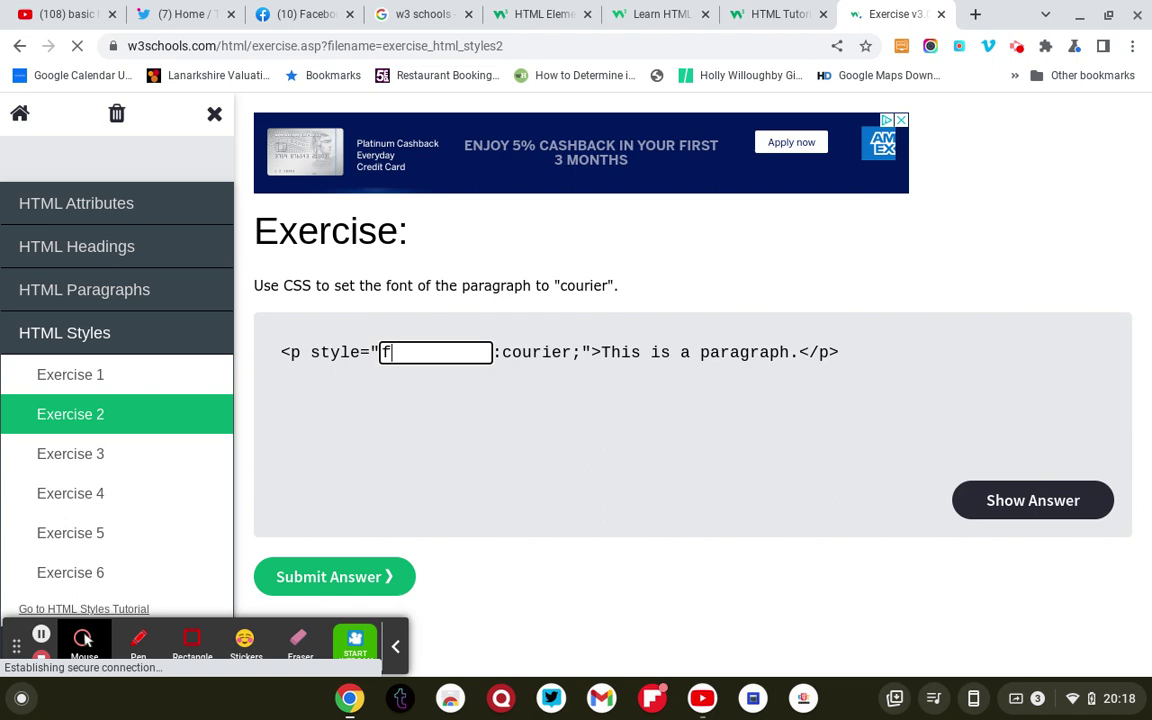
pyautogui.write('ont')
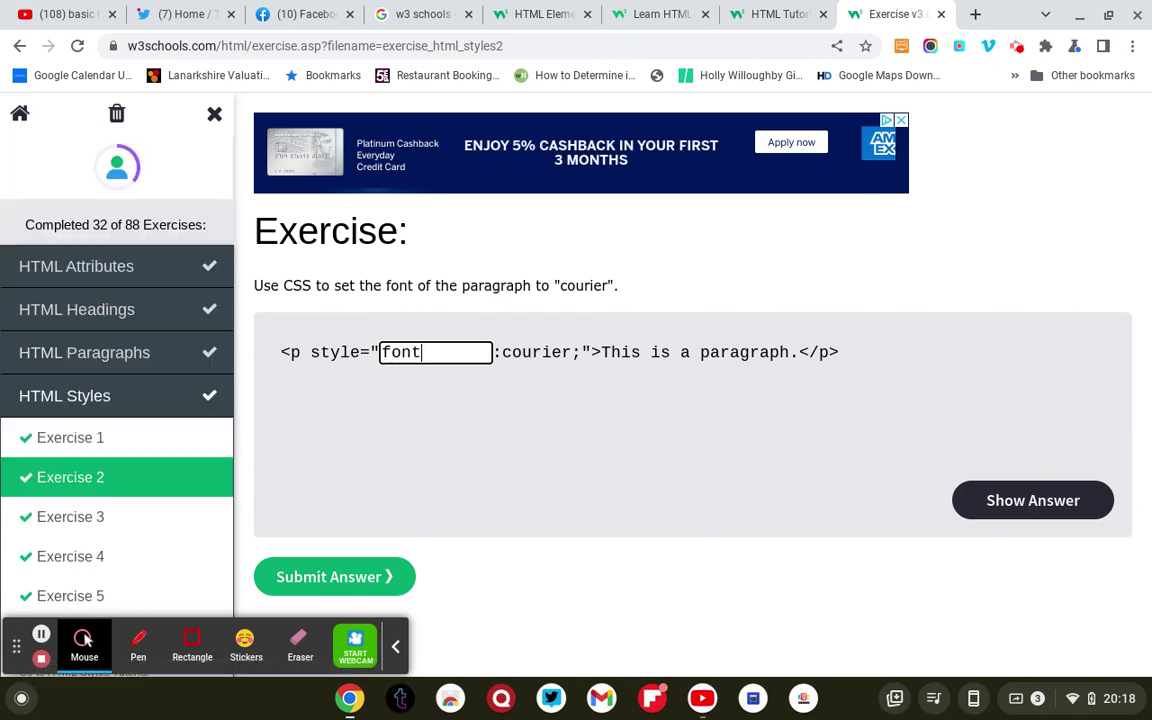
pyautogui.write('-fami')
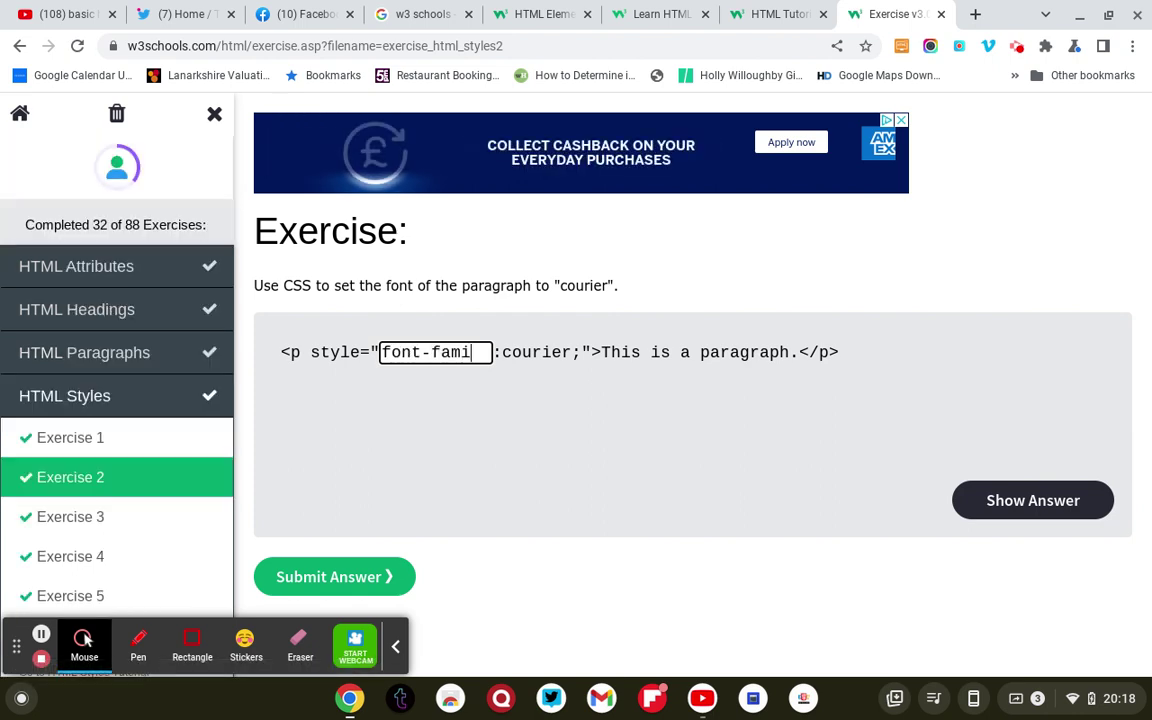
pyautogui.write('ly')
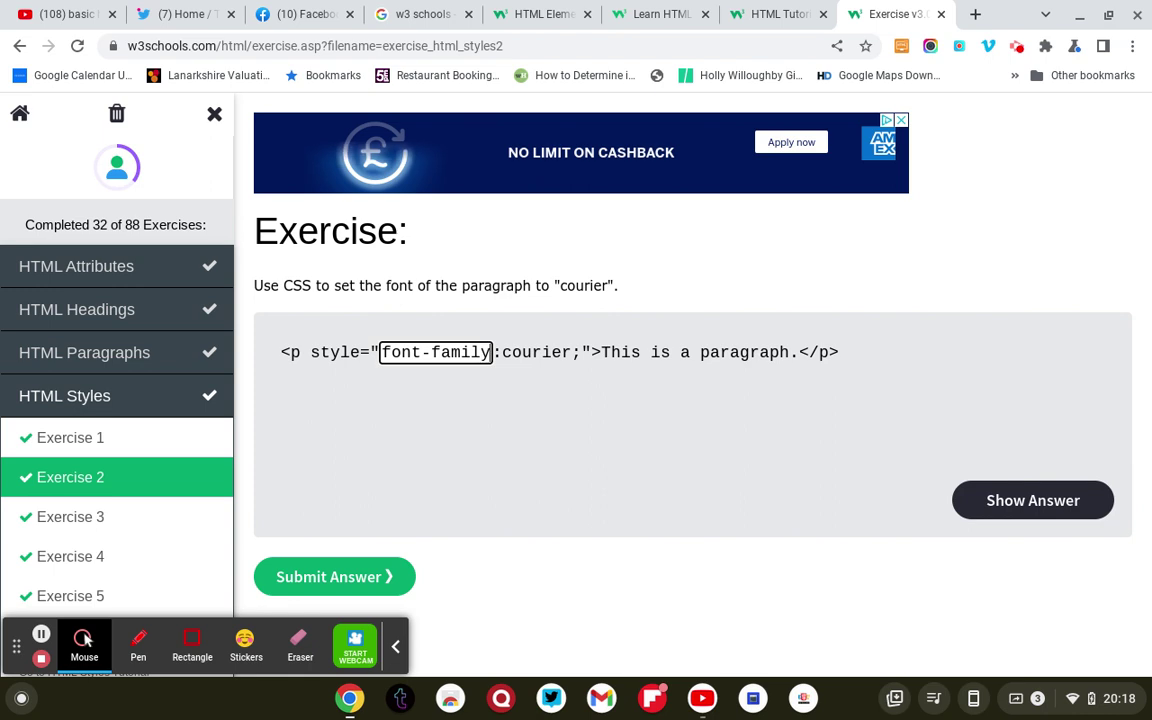
pyautogui.click(357, 586)
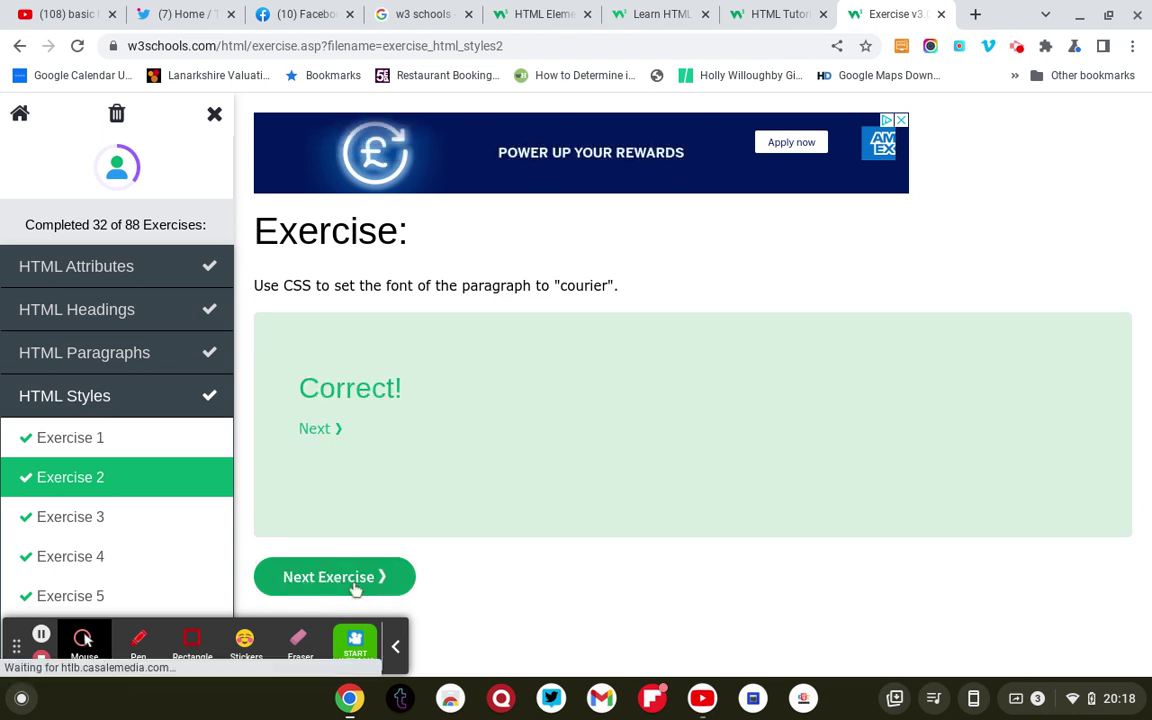
# - Answer the center-align exercise with the text-align property and submit
pyautogui.click(357, 589)
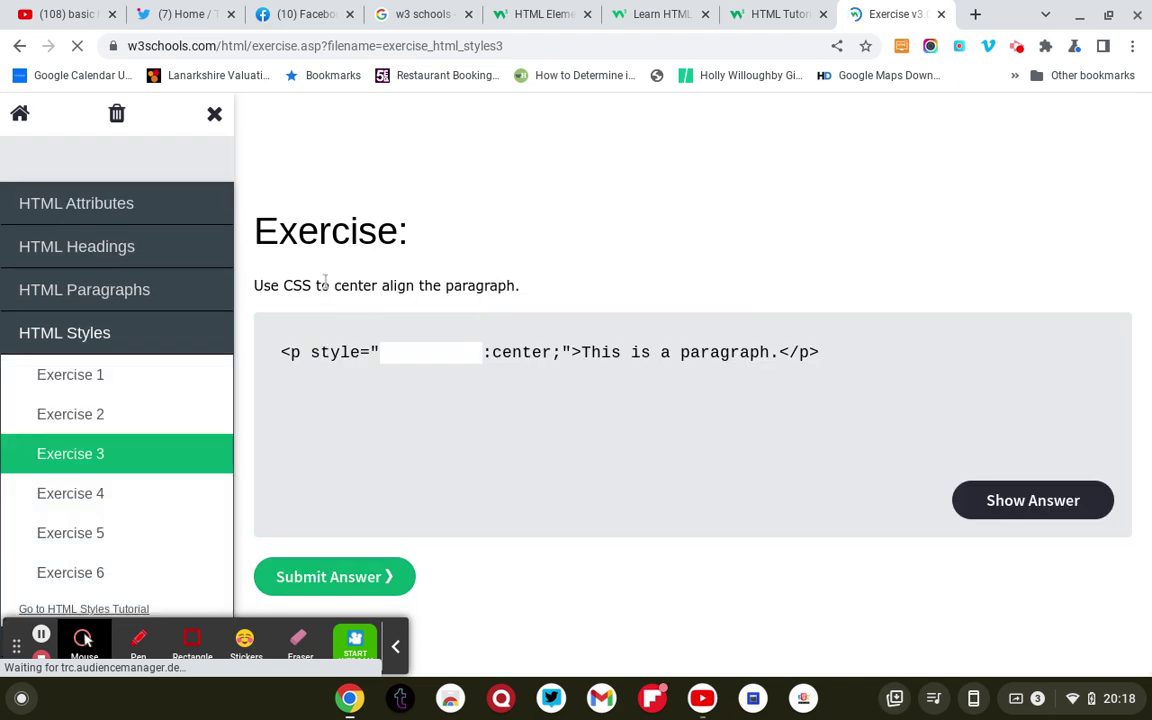
pyautogui.click(432, 354)
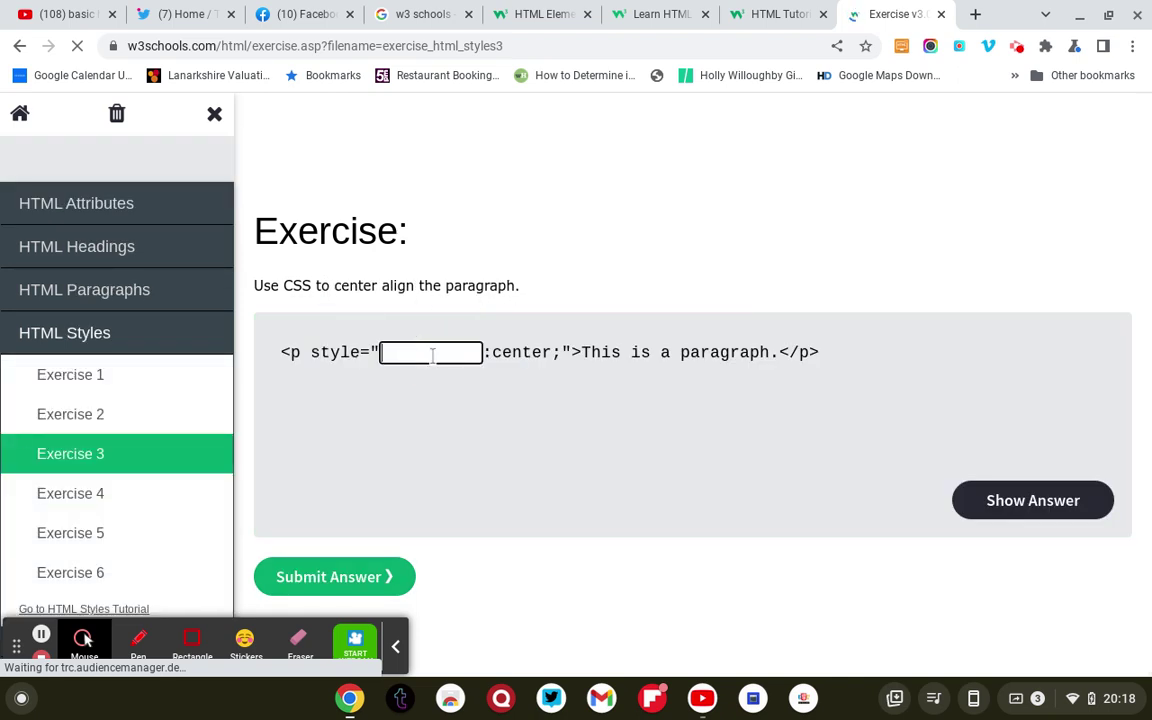
pyautogui.write('al')
pyautogui.write('i')
pyautogui.press('BackSpace')
pyautogui.press('BackSpace')
pyautogui.press('BackSpace')
pyautogui.write('t')
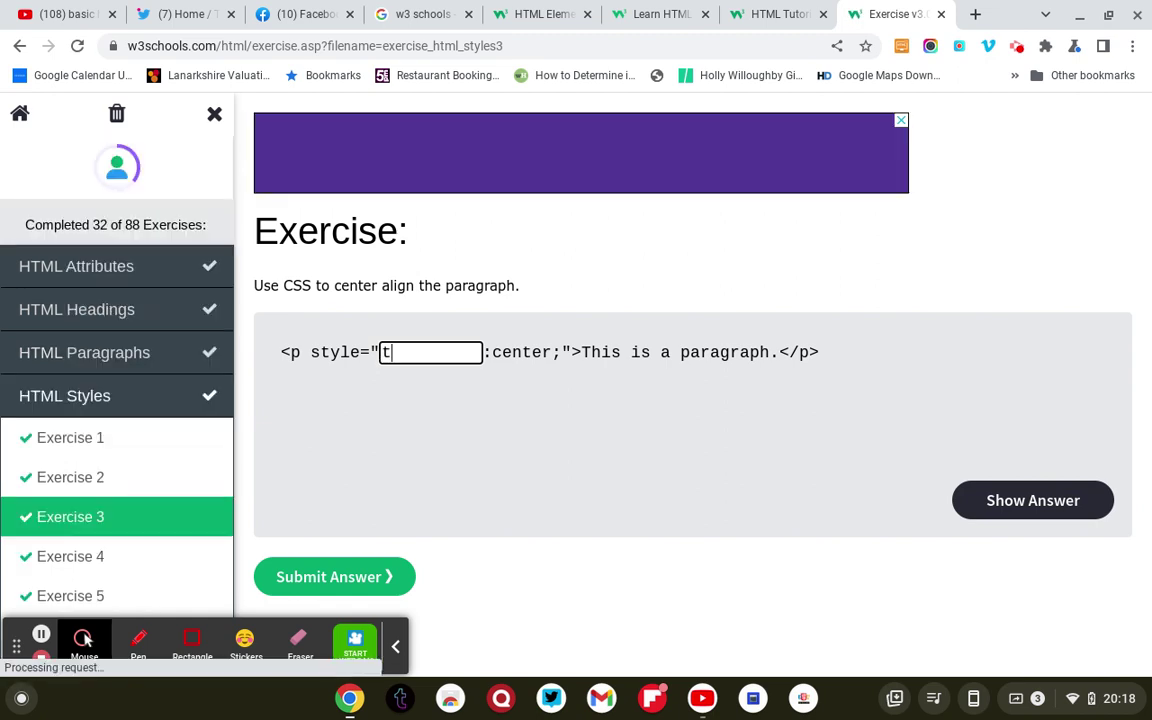
pyautogui.write('ext')
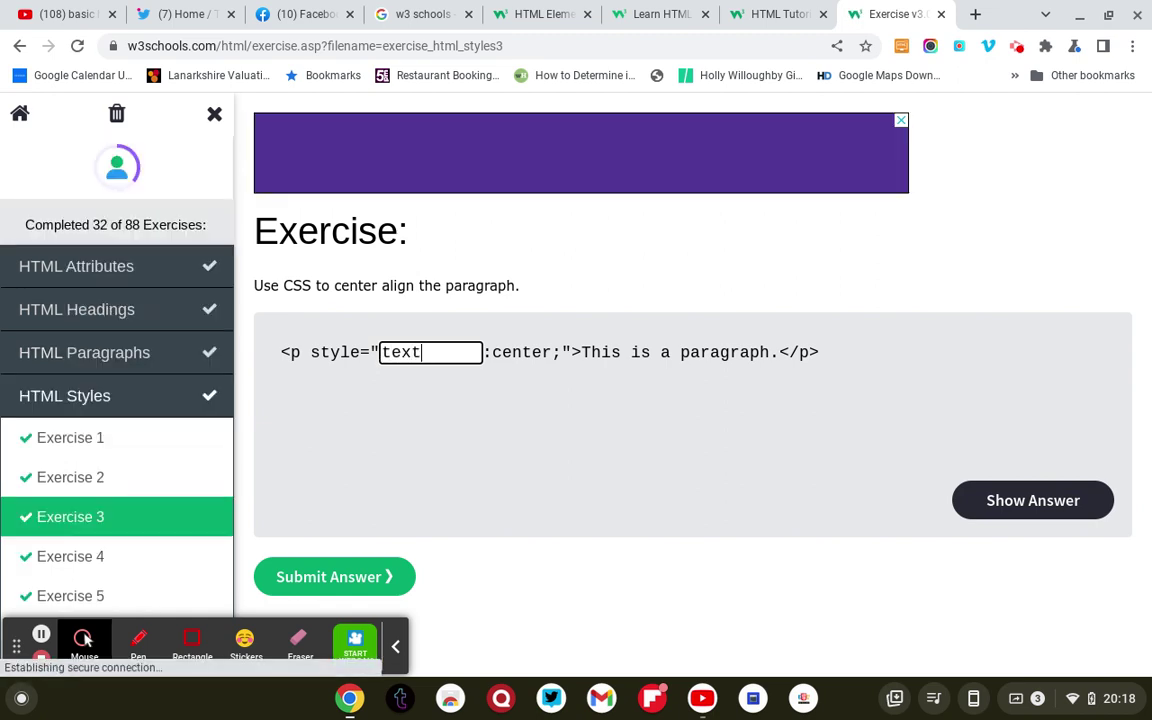
pyautogui.write('-align')
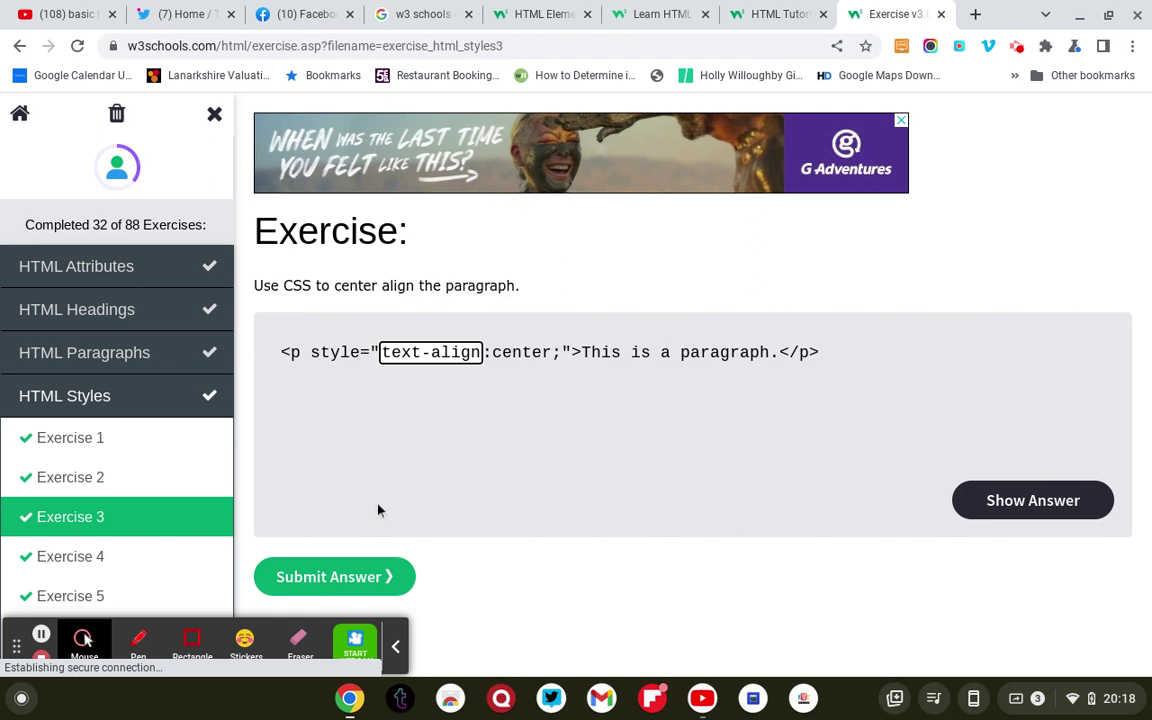
pyautogui.click(362, 577)
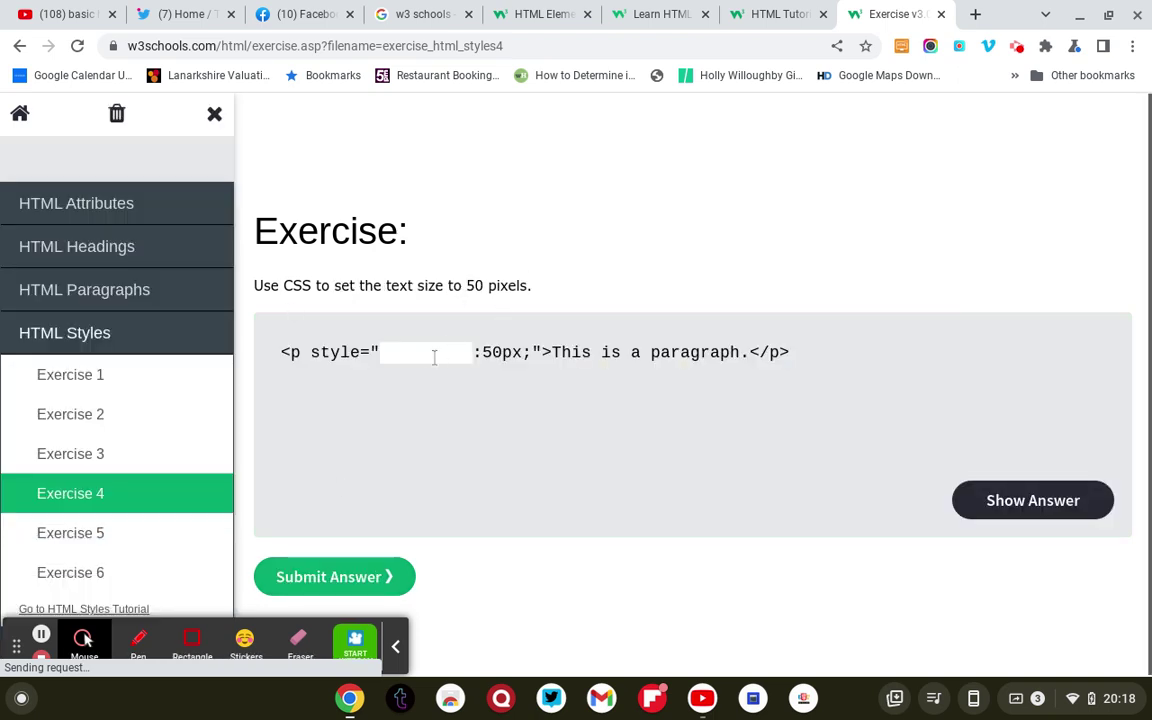
# - Answer the 50-pixel text size exercise with font-size and get it marked correct
pyautogui.click(430, 356)
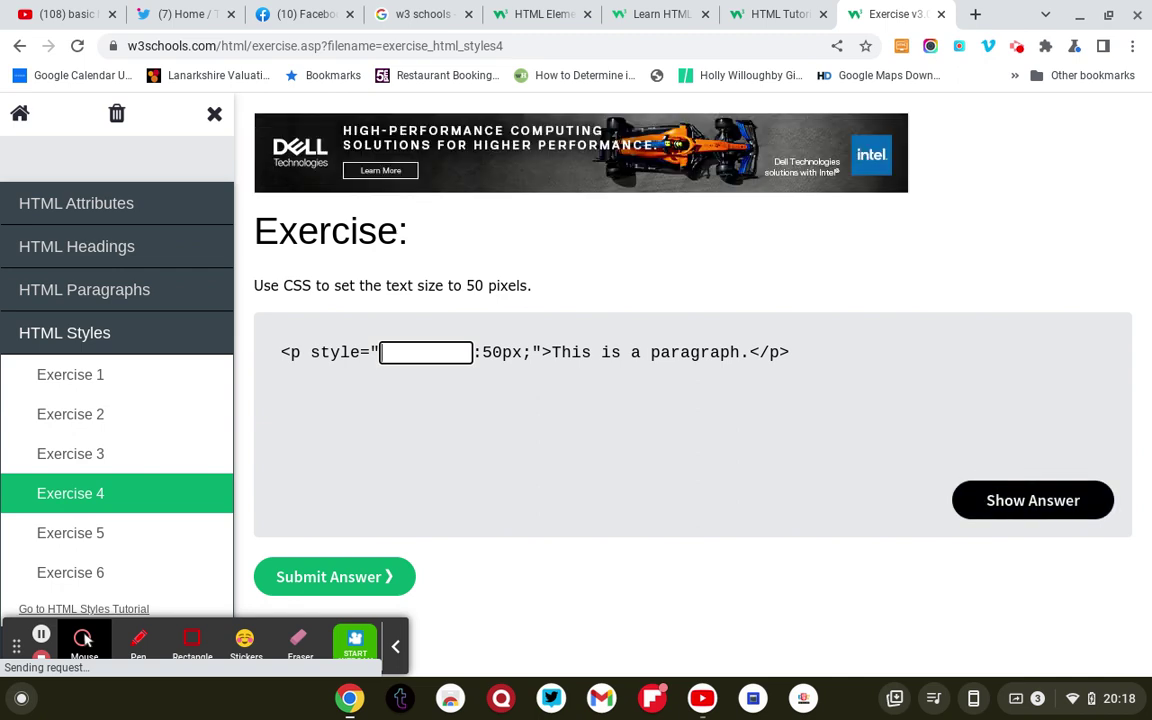
pyautogui.click(1003, 499)
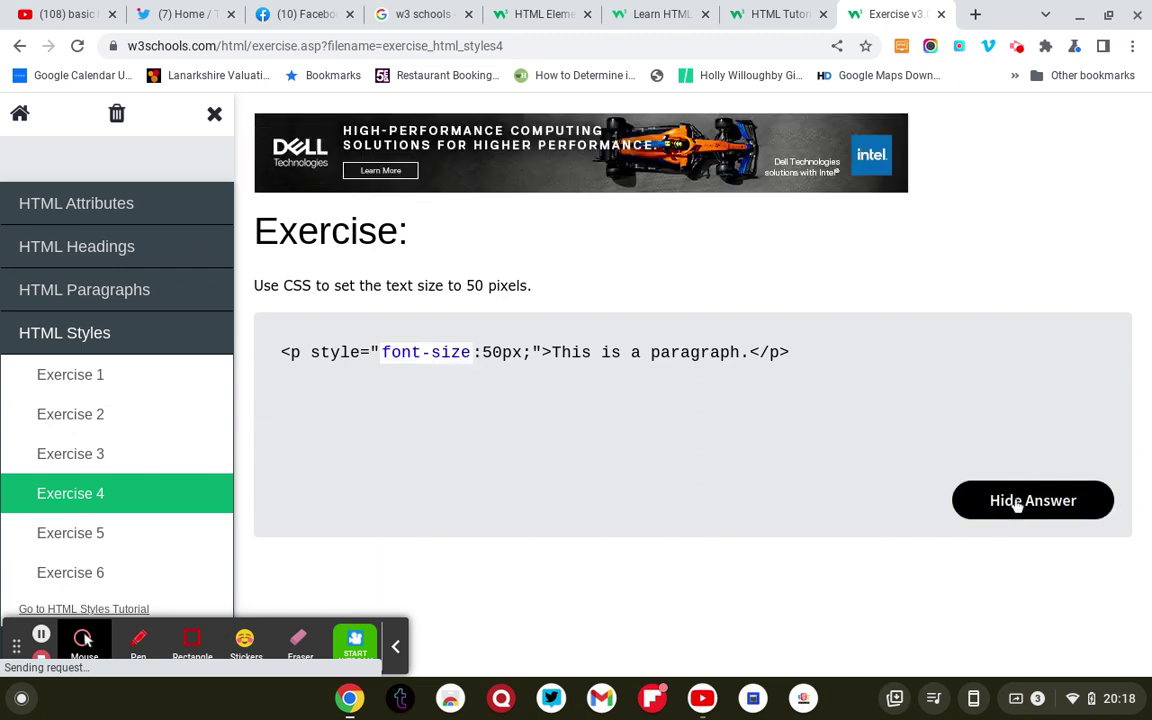
pyautogui.click(438, 352)
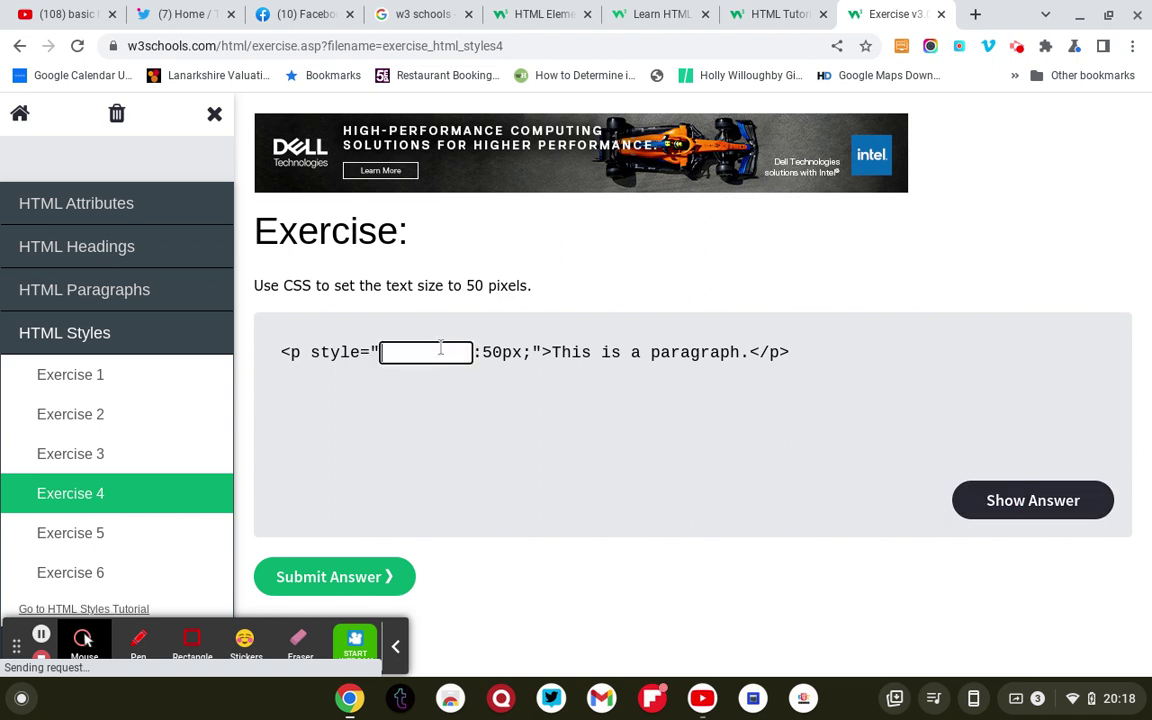
pyautogui.write('fo')
pyautogui.write('nt-si')
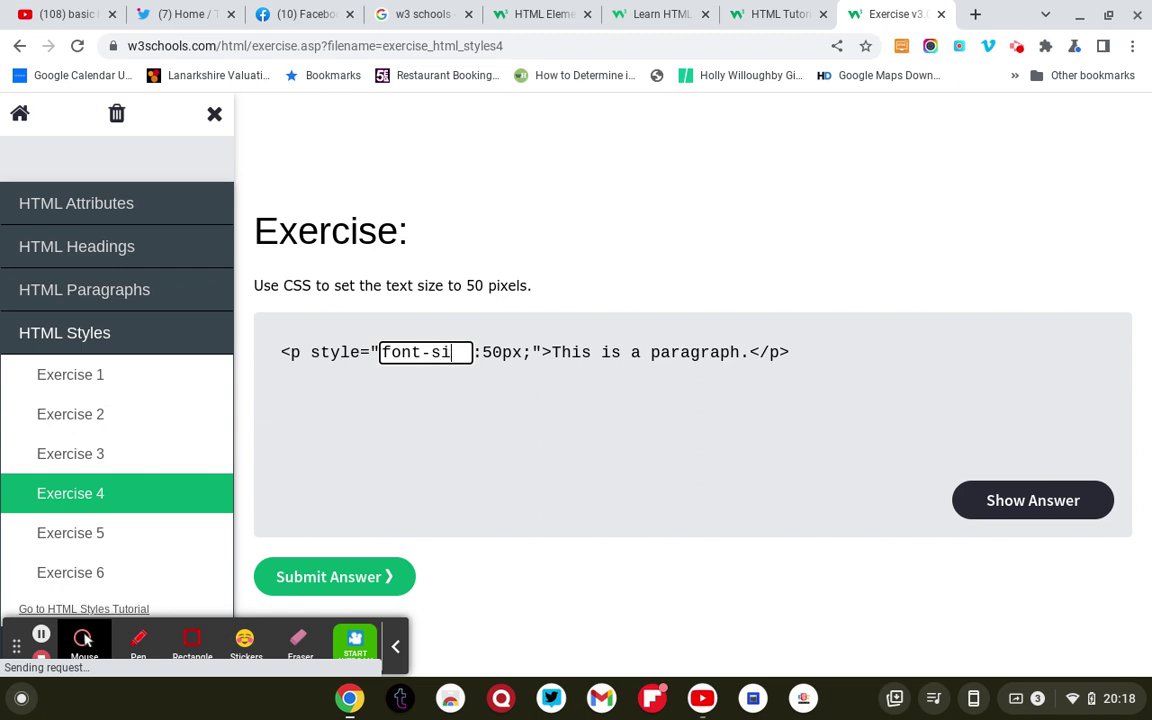
pyautogui.write('zx')
pyautogui.press('BackSpace')
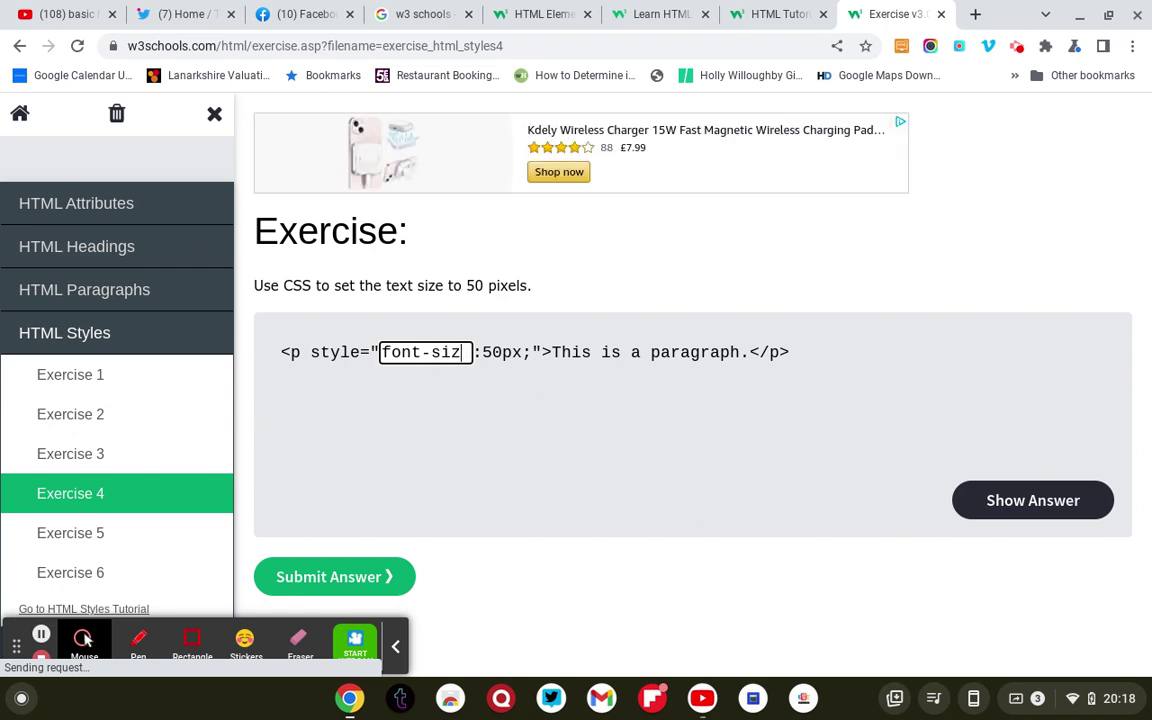
pyautogui.write('e')
pyautogui.click(346, 582)
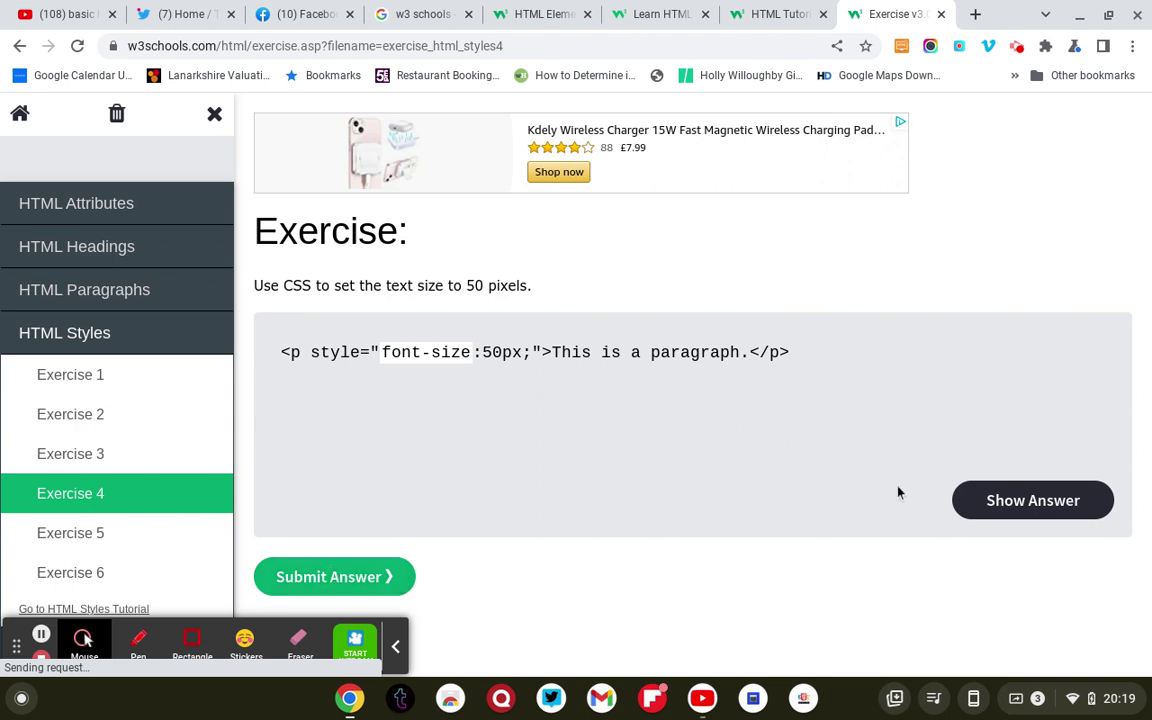
pyautogui.click(980, 504)
pyautogui.click(980, 504)
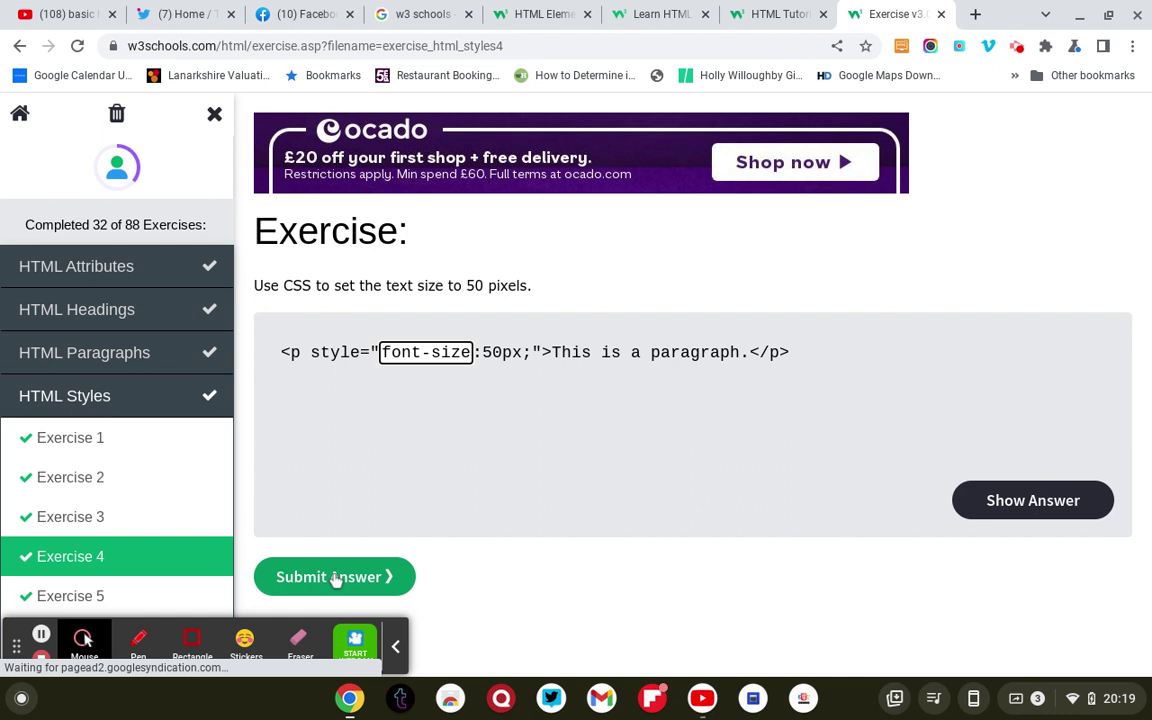
pyautogui.click(336, 580)
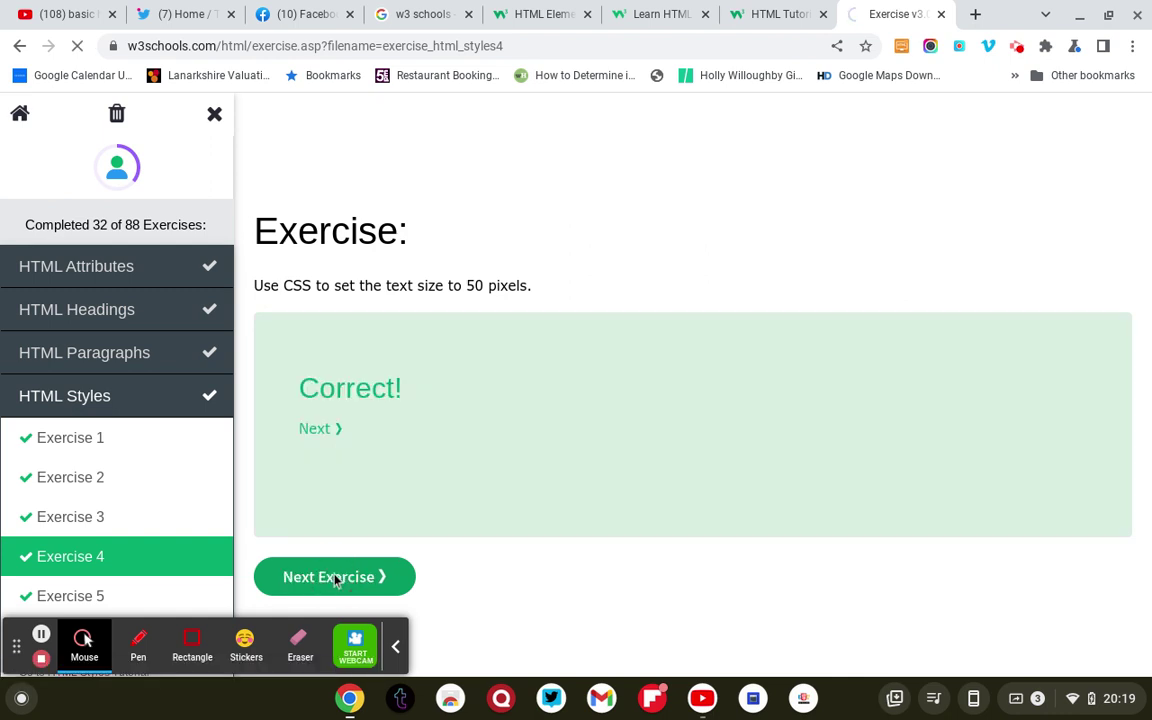
# - Fill the yellow background exercise's blank with background-color and submit
pyautogui.click(336, 578)
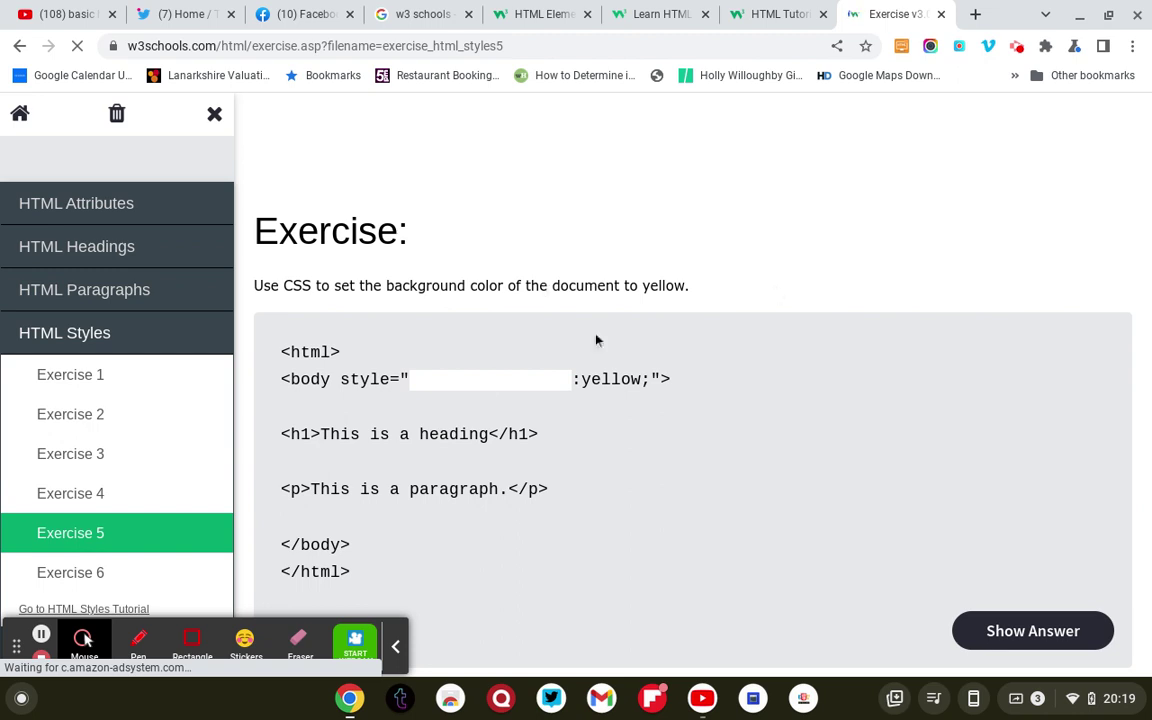
pyautogui.click(458, 380)
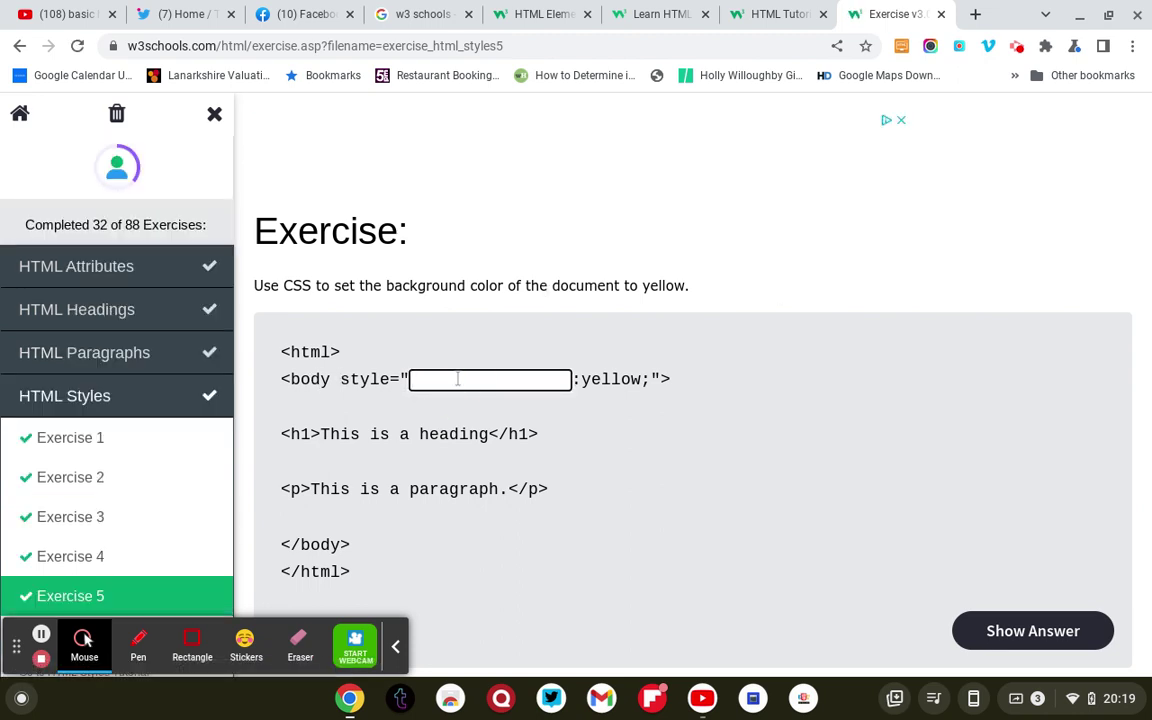
pyautogui.write('ba')
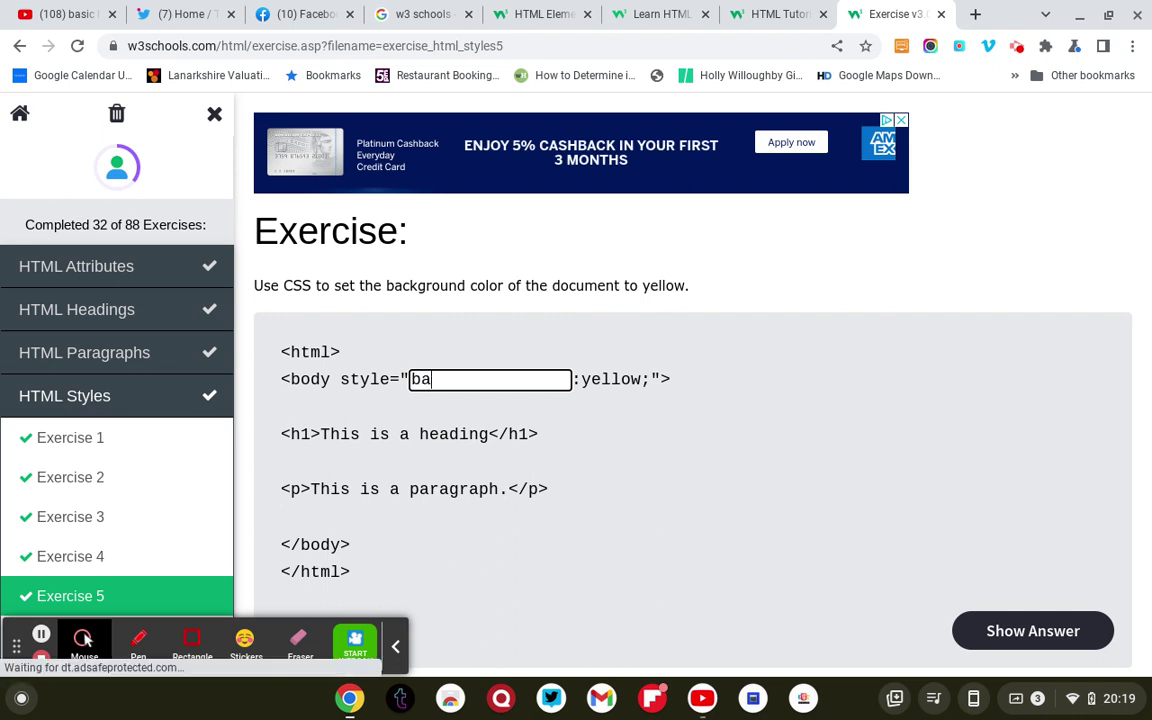
pyautogui.write('ckg')
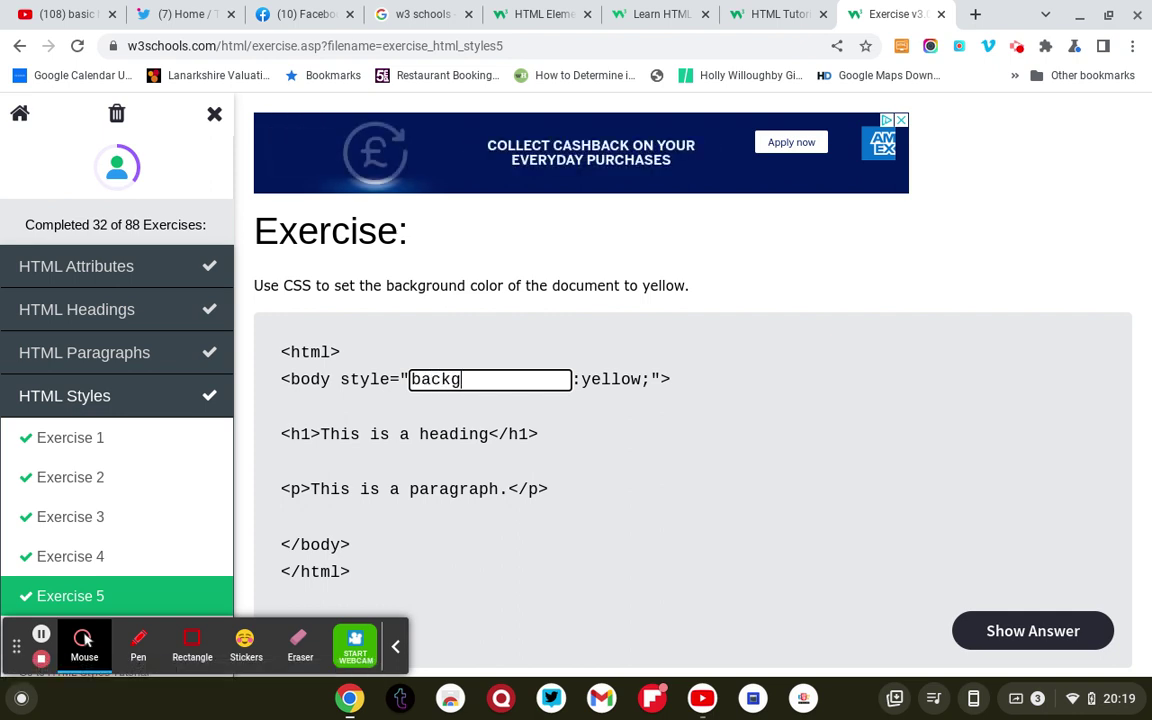
pyautogui.write('round')
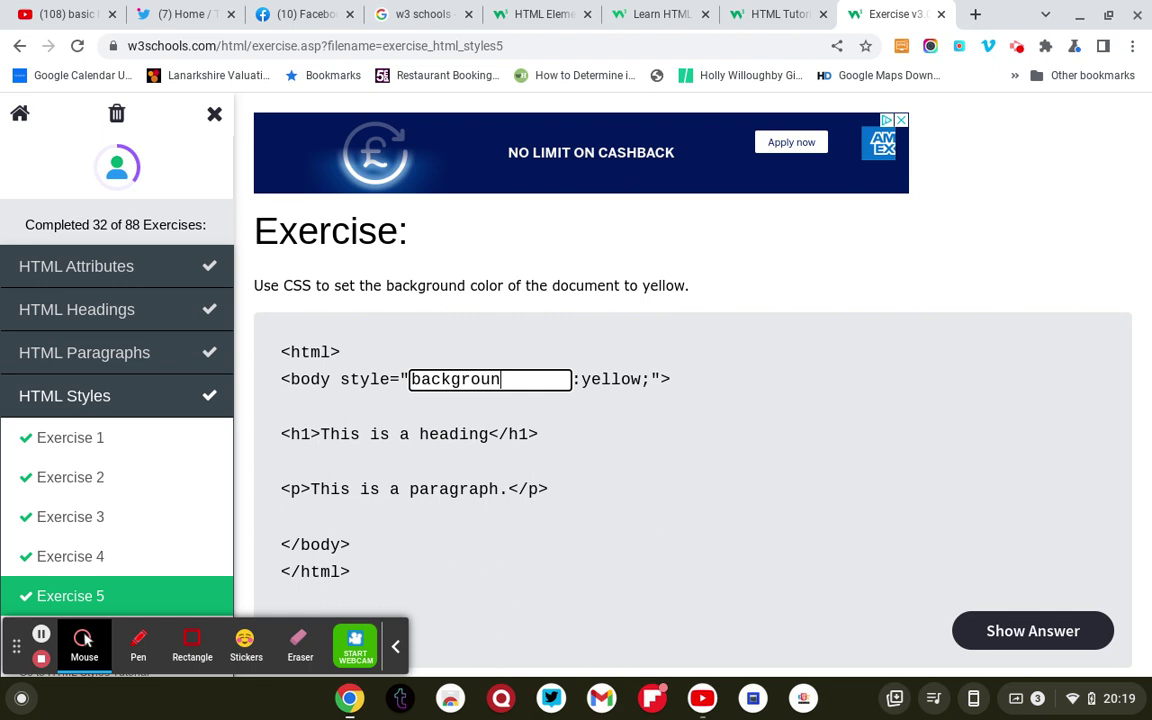
pyautogui.write('-c')
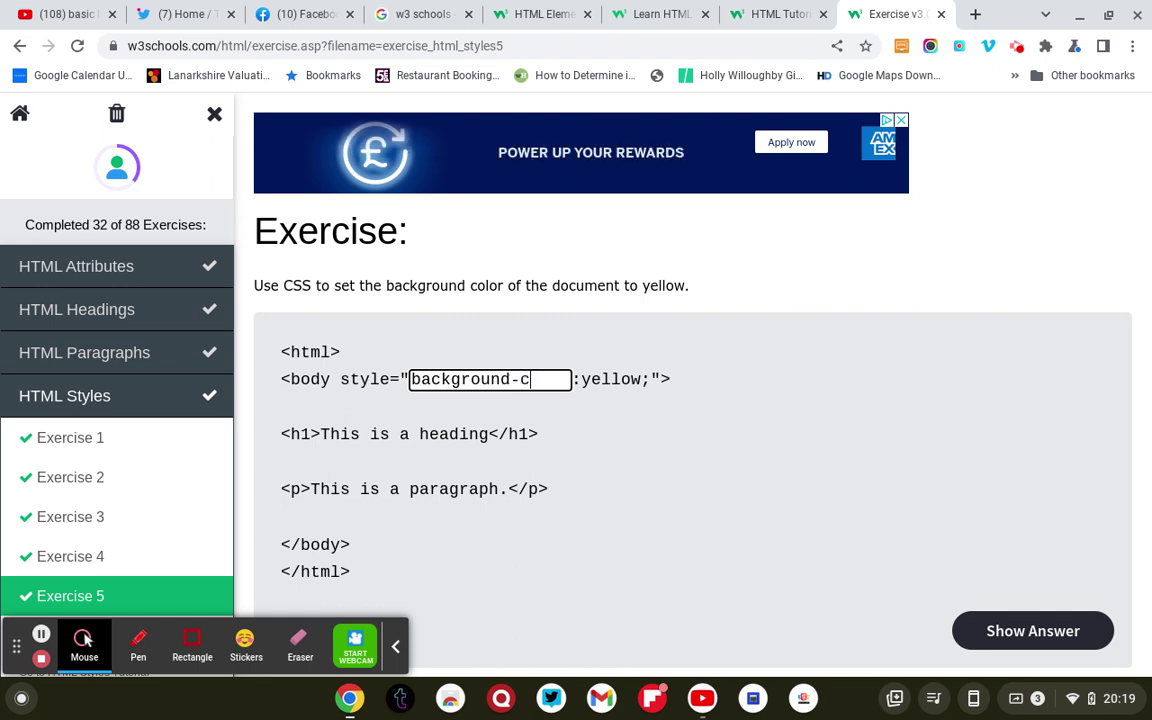
pyautogui.write('olor')
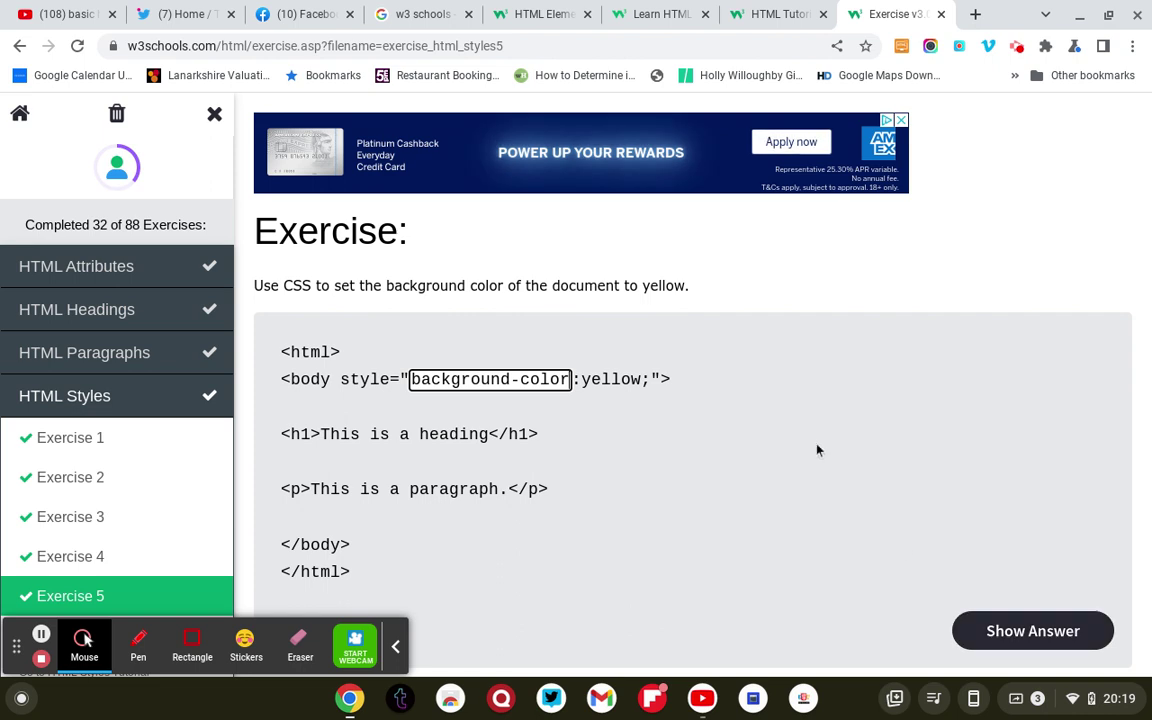
pyautogui.scroll(-2, 815, 448)
pyautogui.click(358, 583)
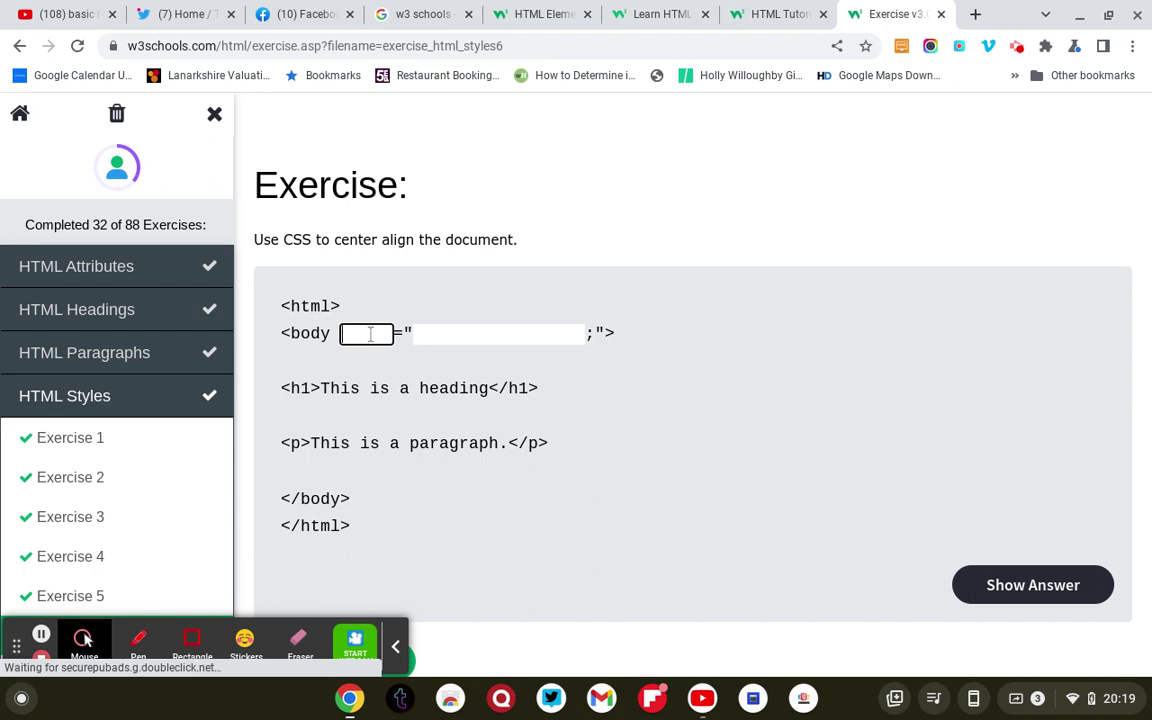
# - Give the body style="text-align:center" and submit the answer
pyautogui.click(1033, 589)
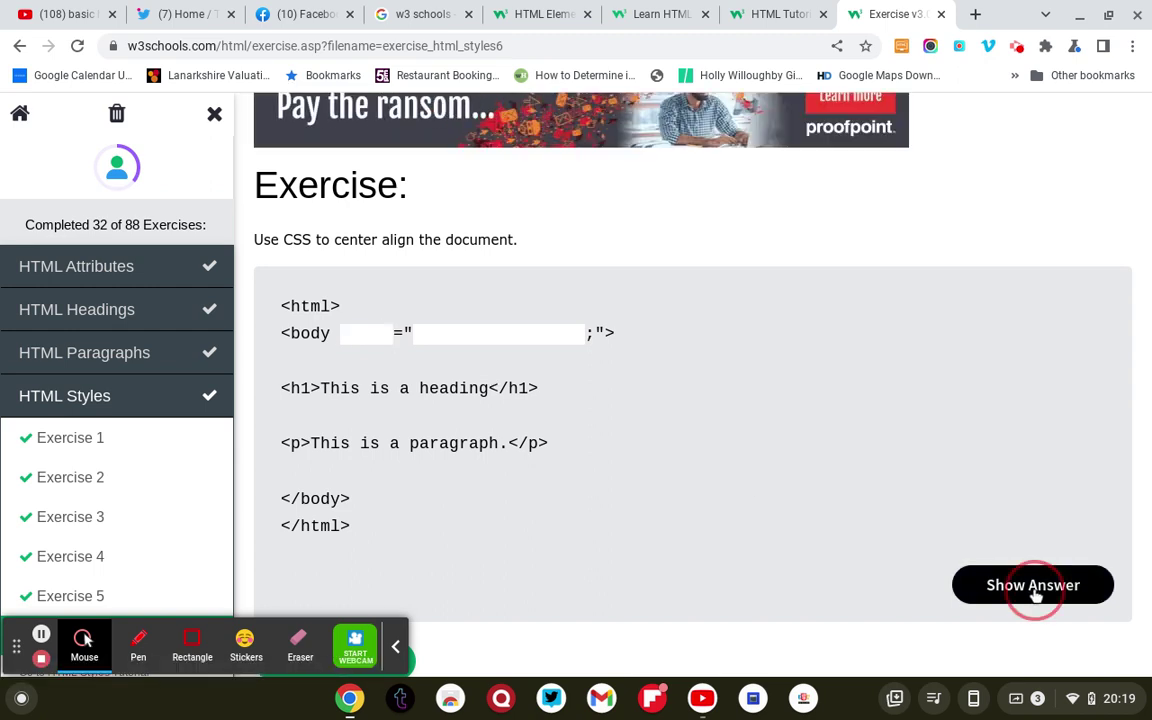
pyautogui.click(1033, 589)
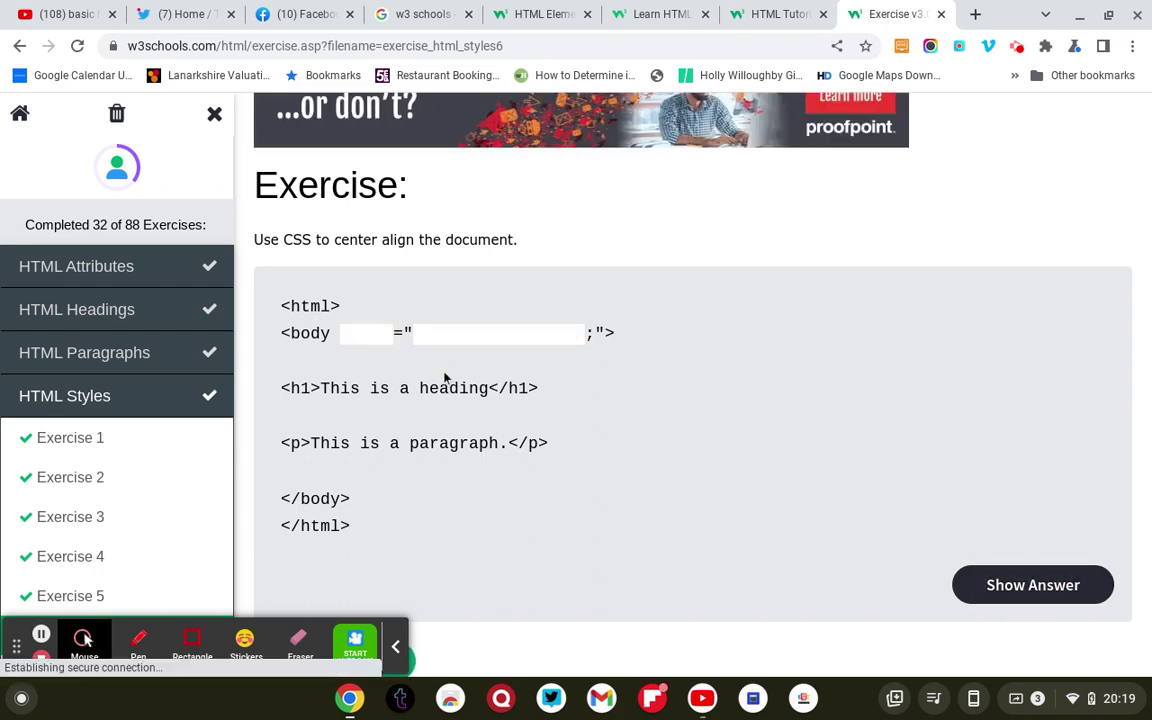
pyautogui.click(368, 338)
pyautogui.write('s')
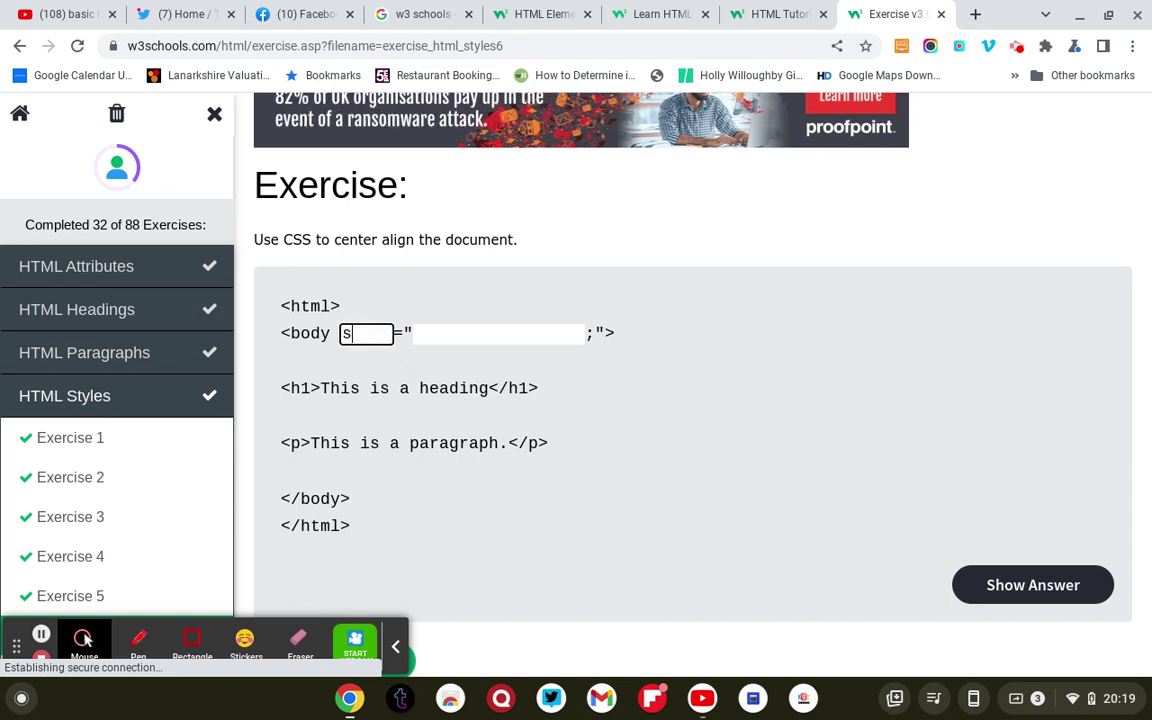
pyautogui.write('tyle')
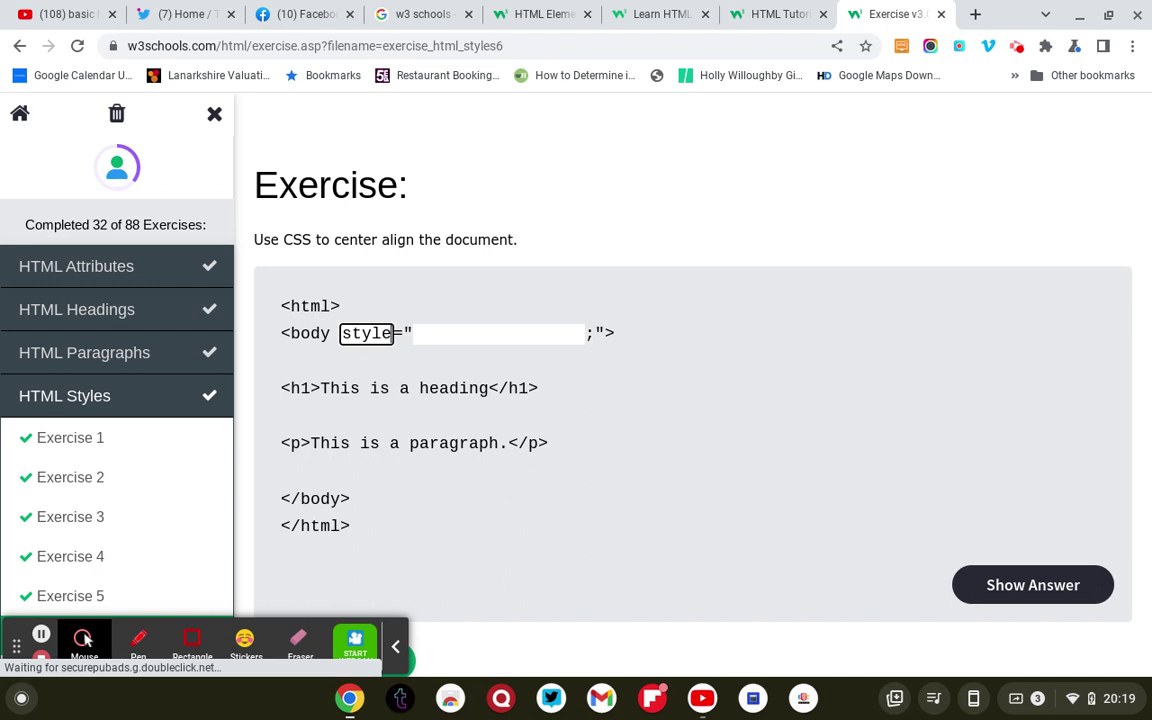
pyautogui.click(466, 338)
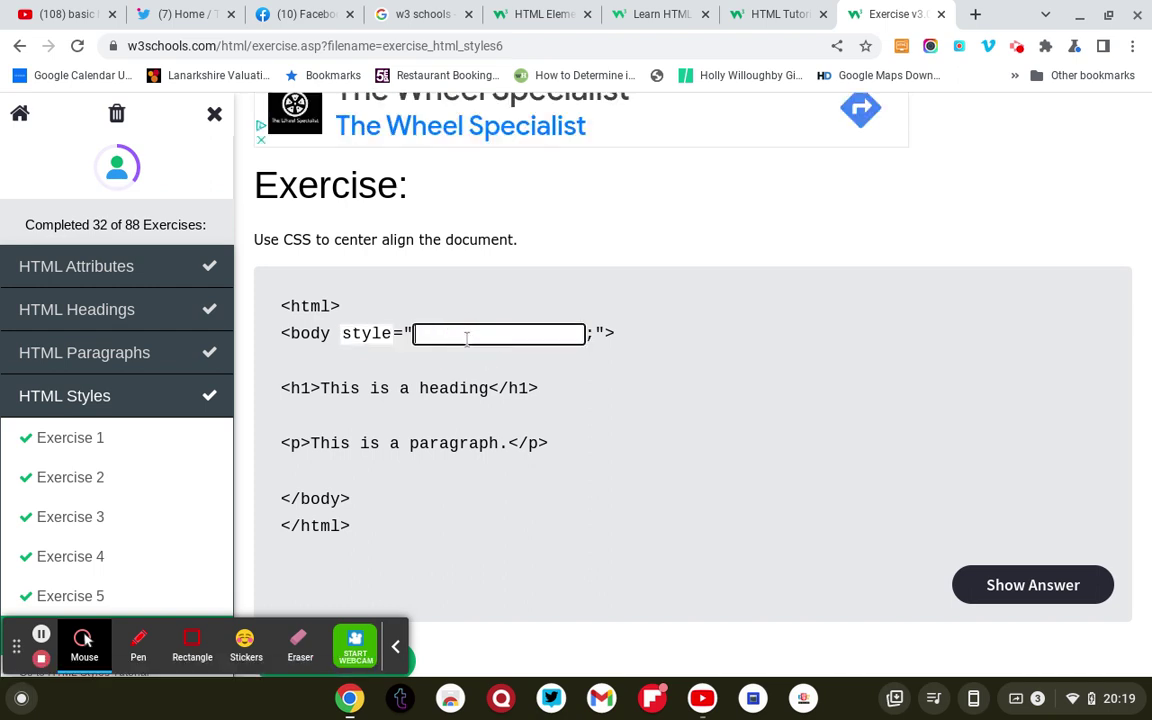
pyautogui.click(1034, 590)
pyautogui.click(1034, 588)
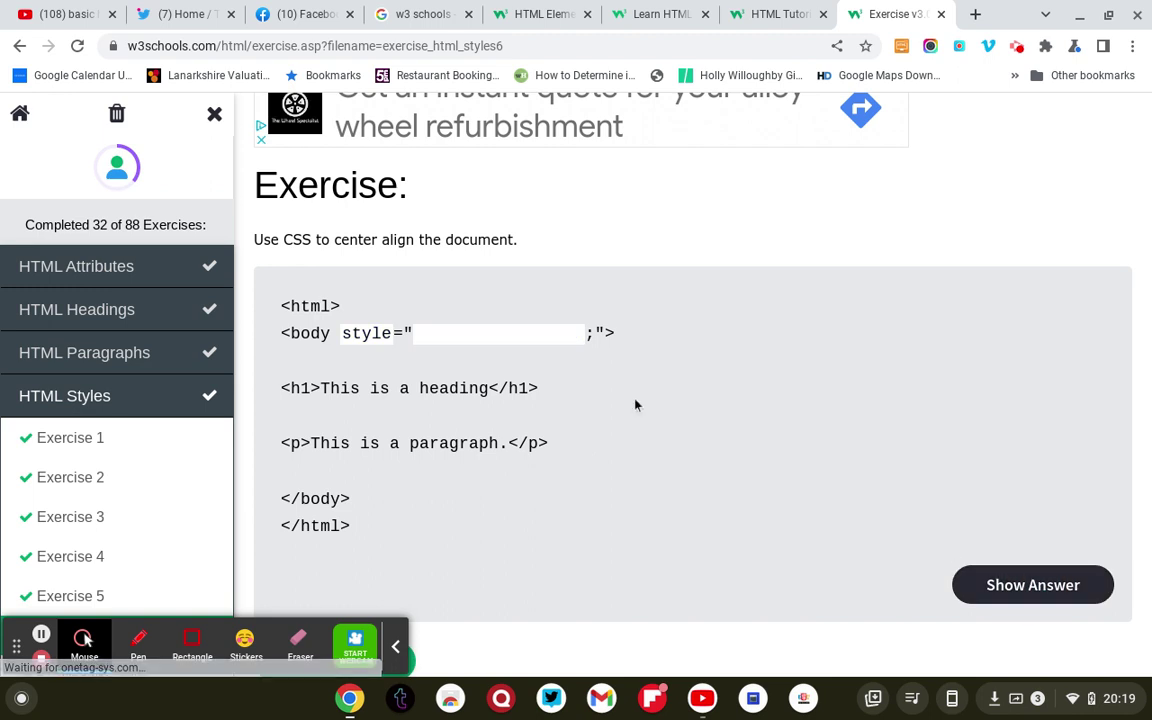
pyautogui.click(452, 341)
pyautogui.write('ex')
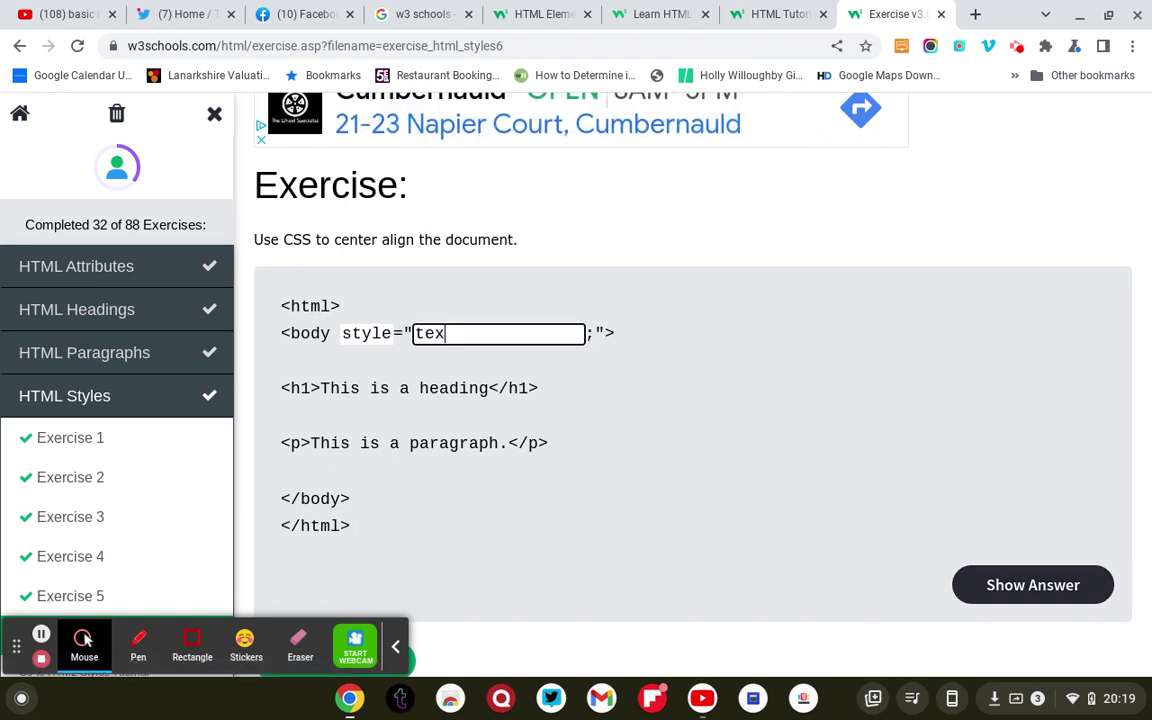
pyautogui.write('t-align')
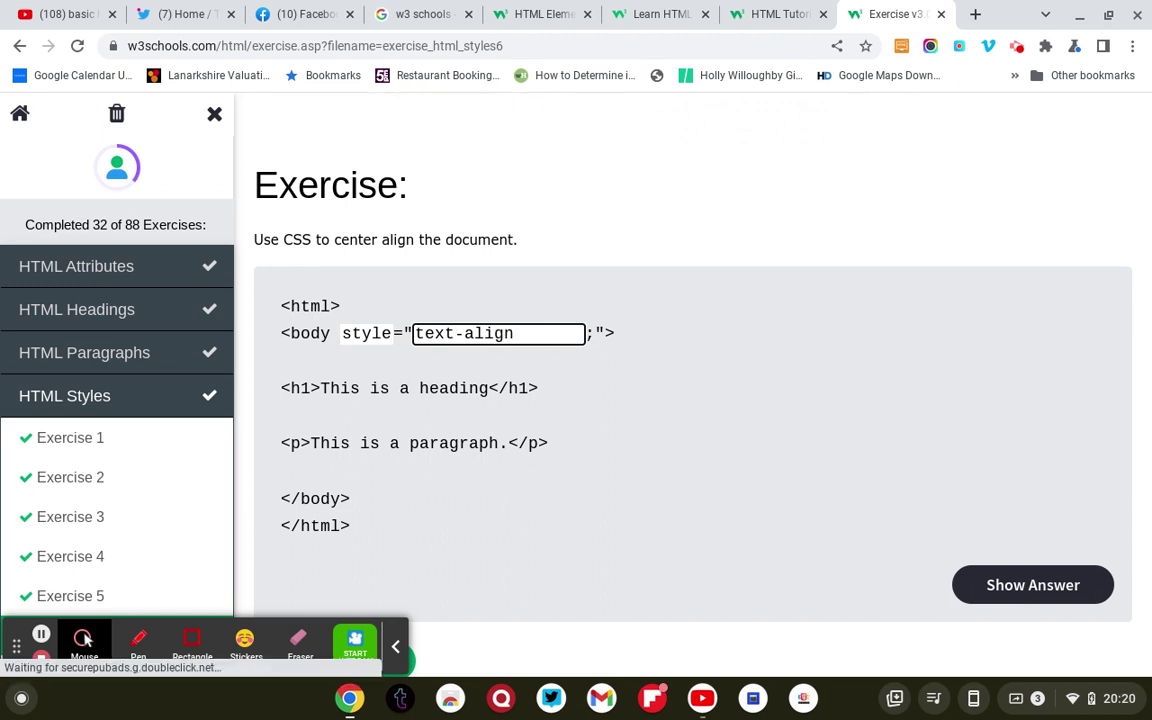
pyautogui.write(':cent')
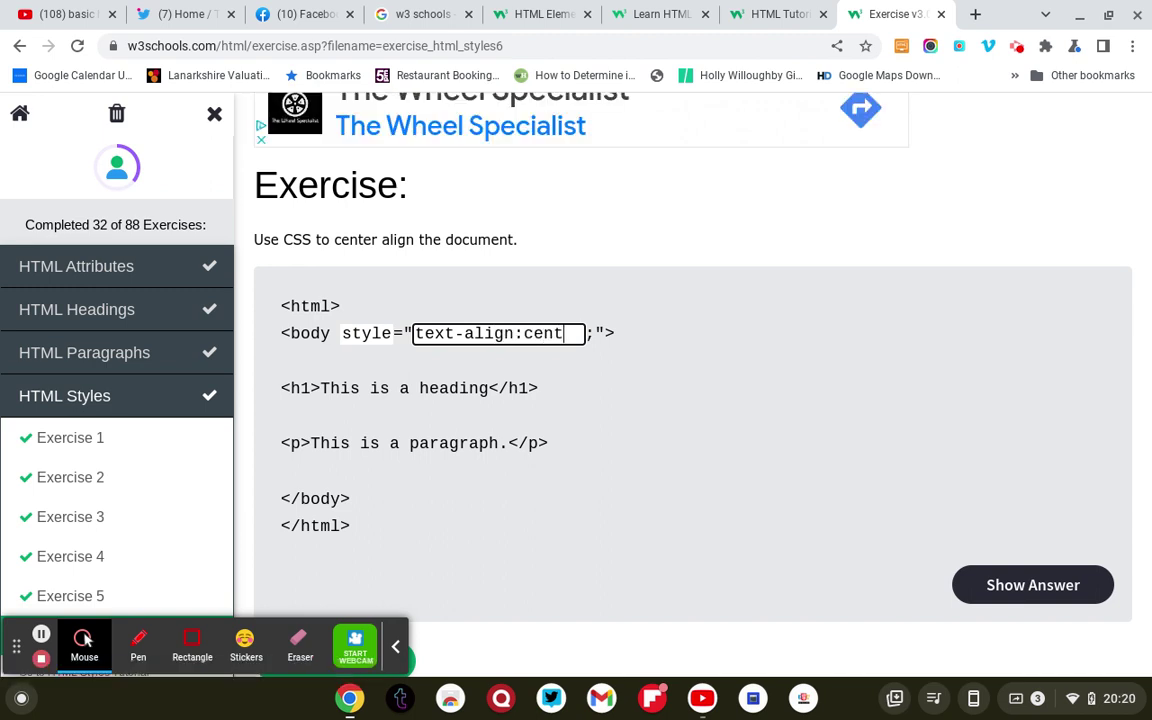
pyautogui.write('er')
pyautogui.scroll(-1, 428, 524)
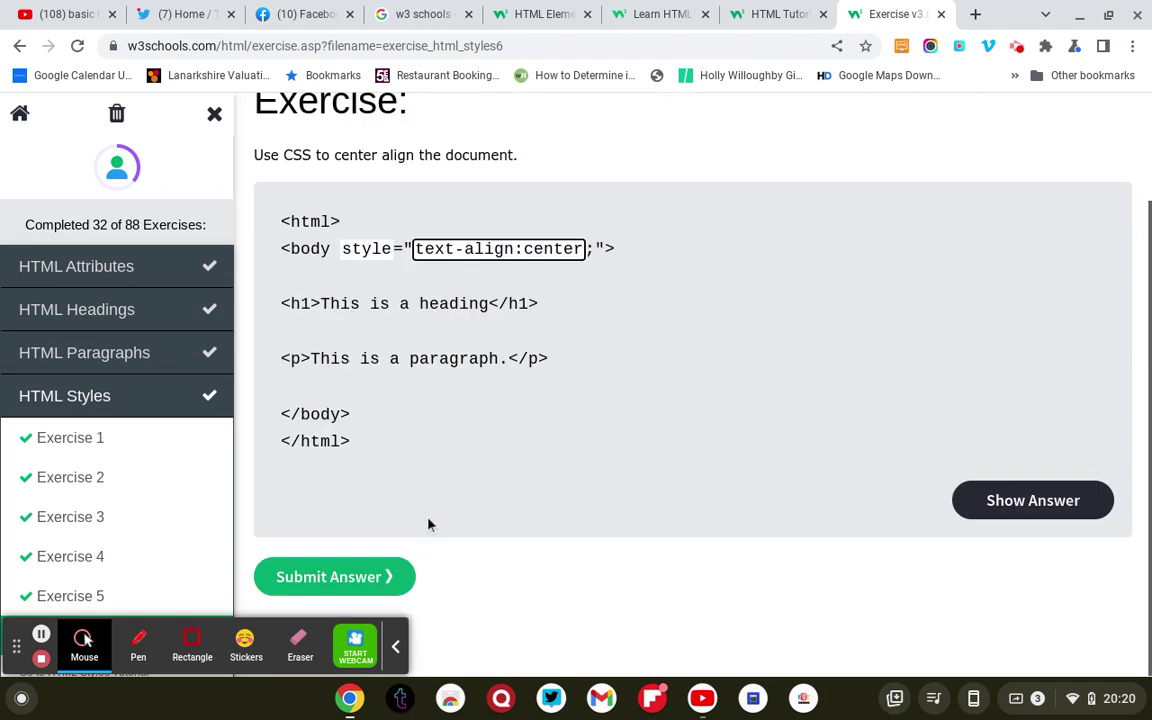
pyautogui.click(380, 580)
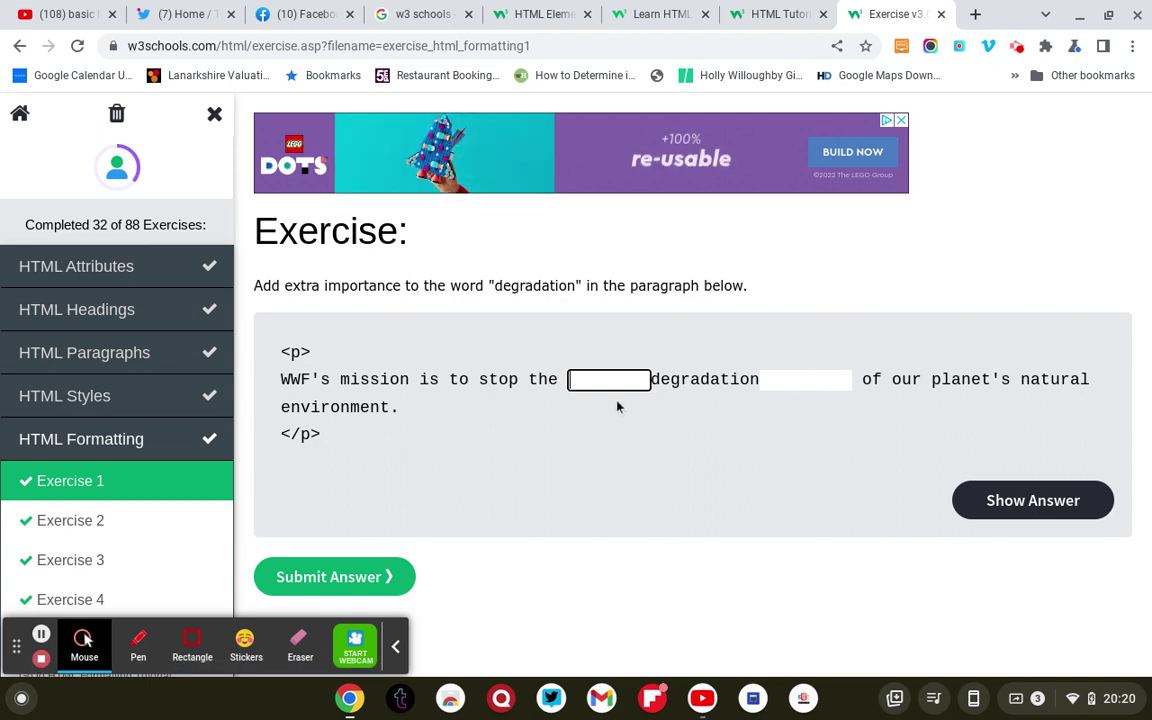
# - Wrap 'degradation' in <strong></strong> tags, submit, and go to the next exercise
pyautogui.click(1010, 499)
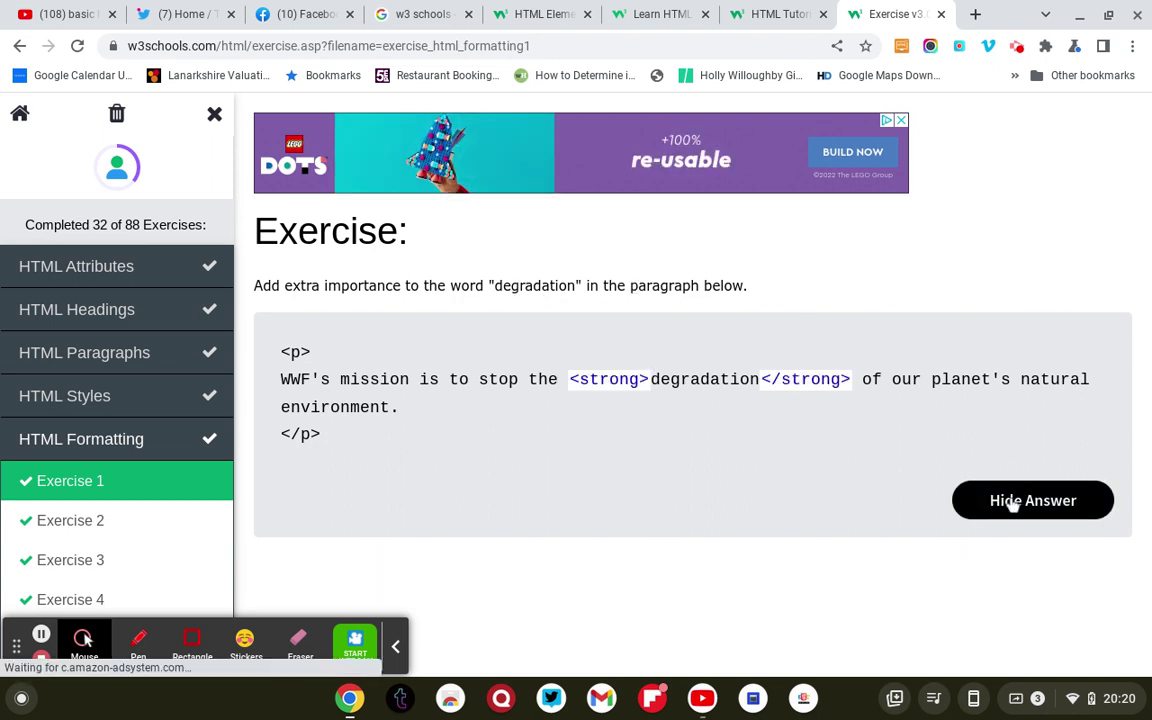
pyautogui.click(1010, 500)
pyautogui.click(607, 383)
pyautogui.write('<')
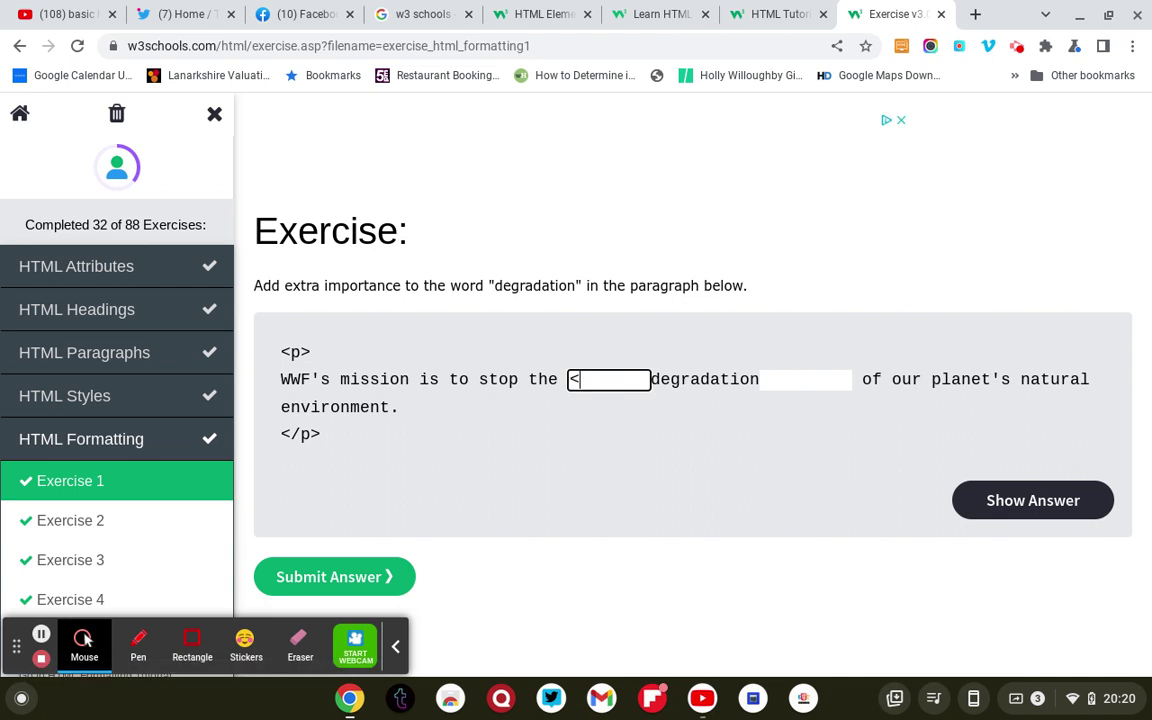
pyautogui.write('strong>')
pyautogui.click(829, 382)
pyautogui.write('</stro')
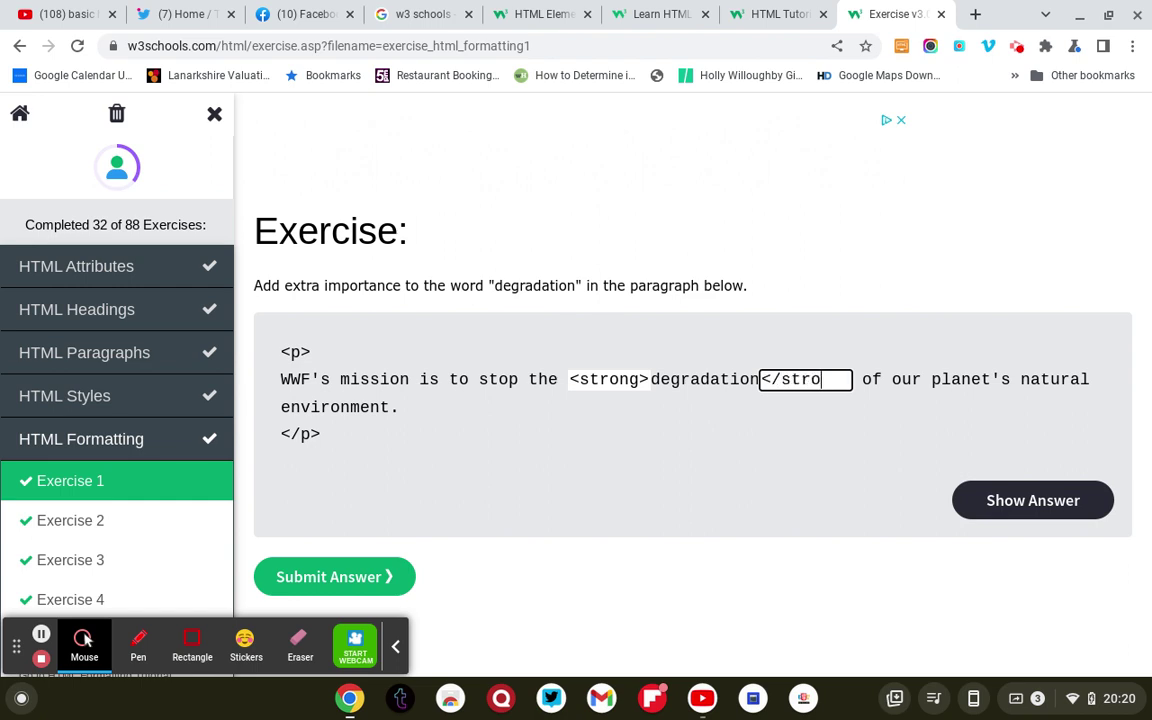
pyautogui.write('ng')
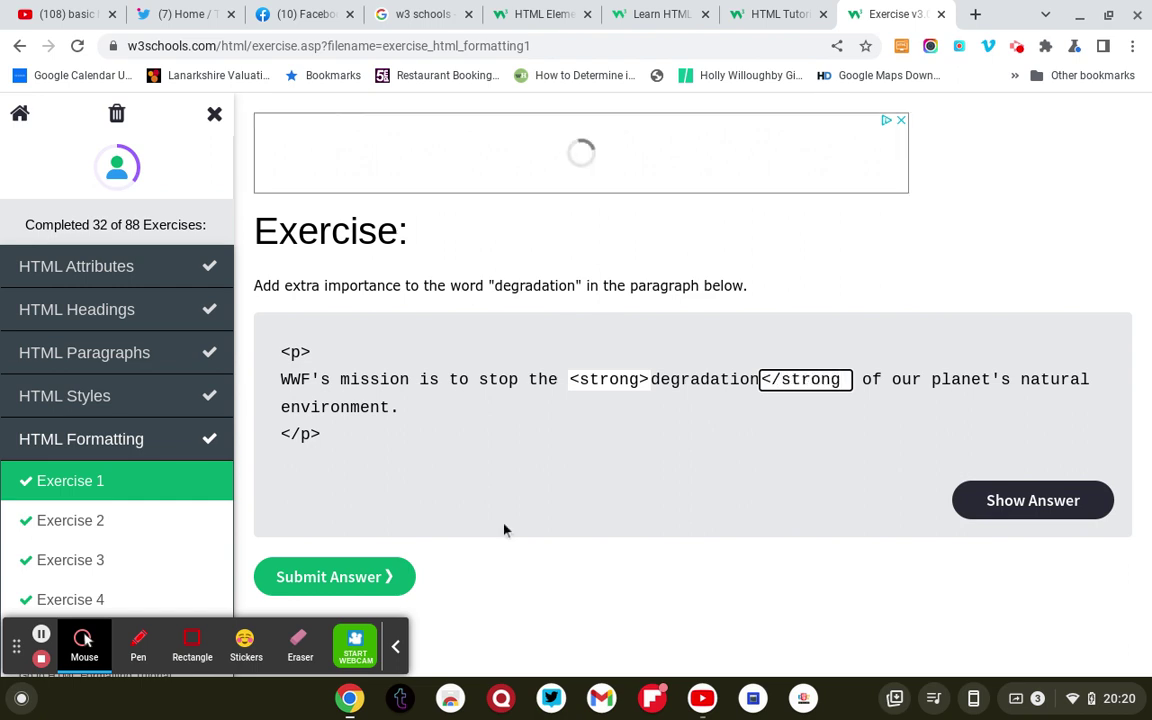
pyautogui.write('>')
pyautogui.click(350, 585)
pyautogui.click(352, 578)
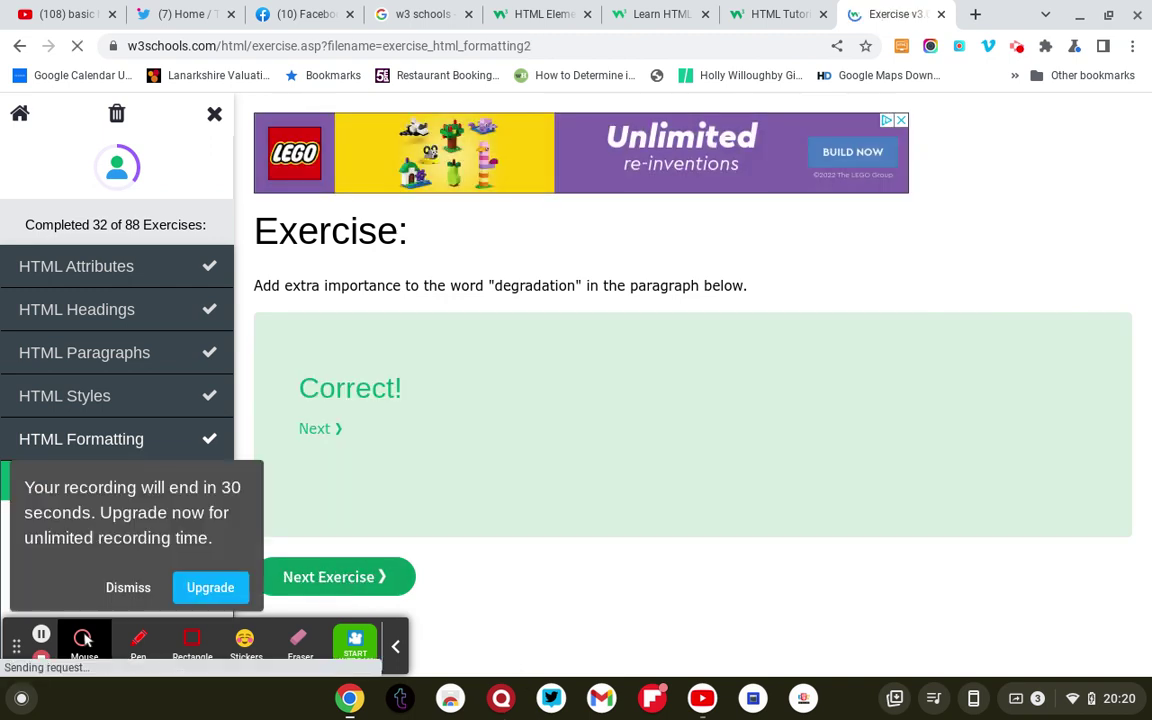
# - Wrap 'metropolitan' in <em></em> tags, submit, and peek at the FUN exercise's answer
pyautogui.click(141, 590)
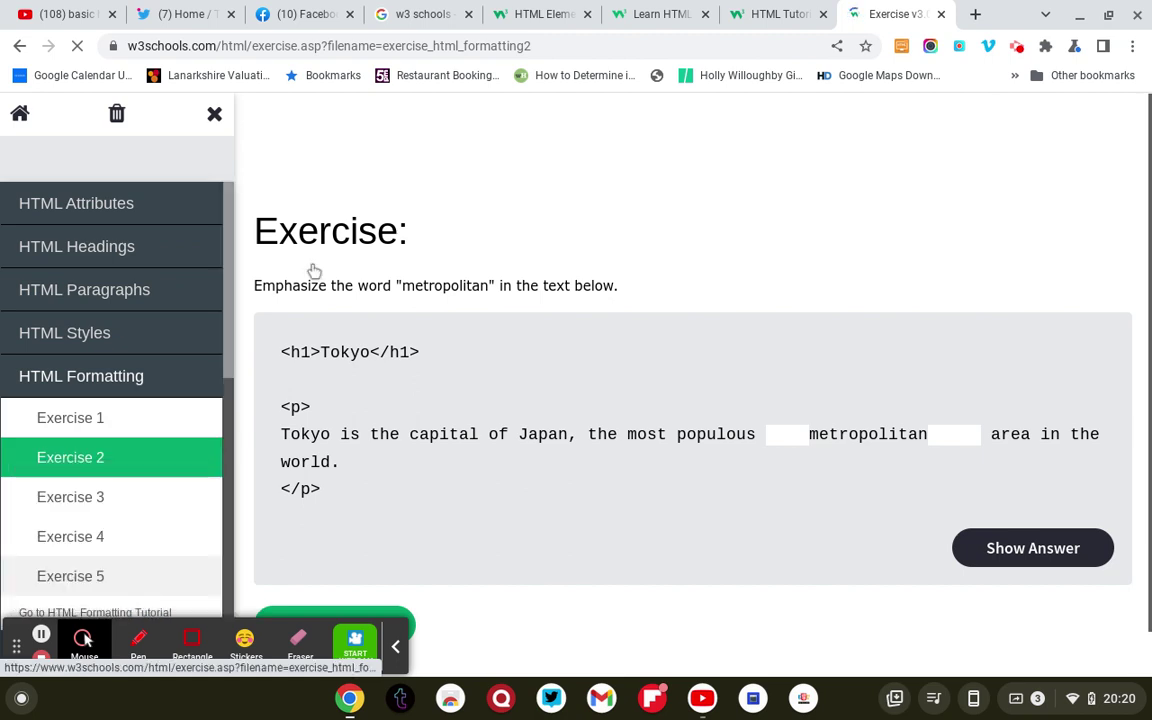
pyautogui.click(773, 436)
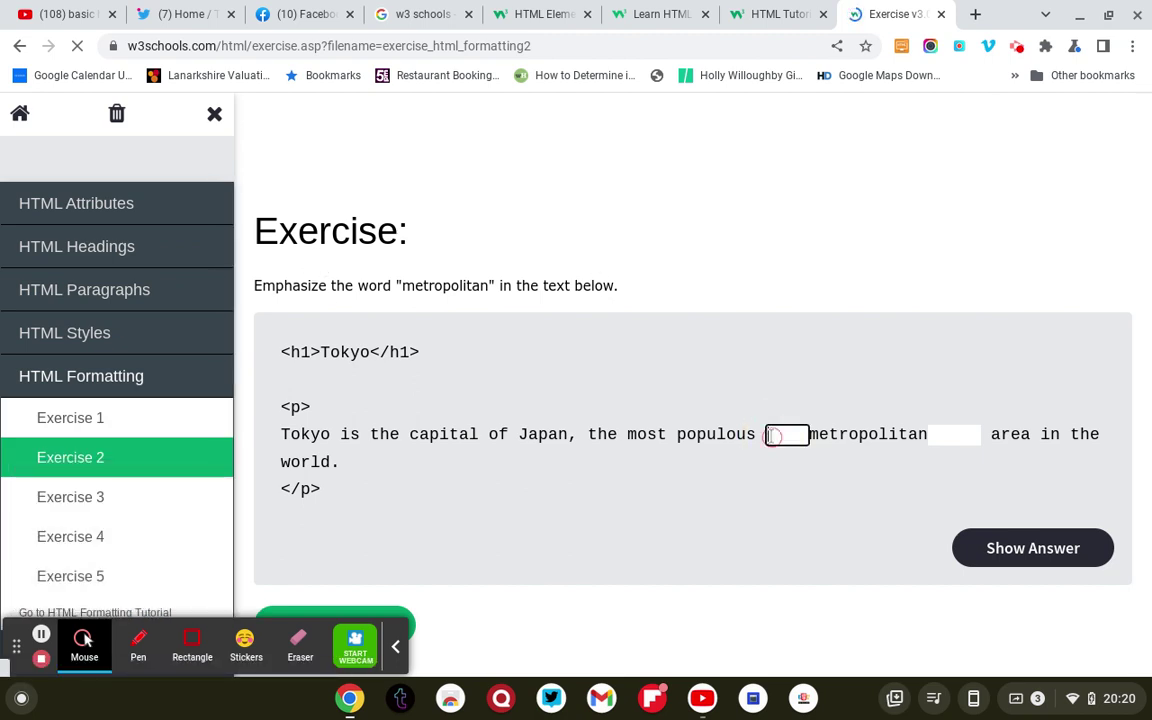
pyautogui.write('<e')
pyautogui.write('m>')
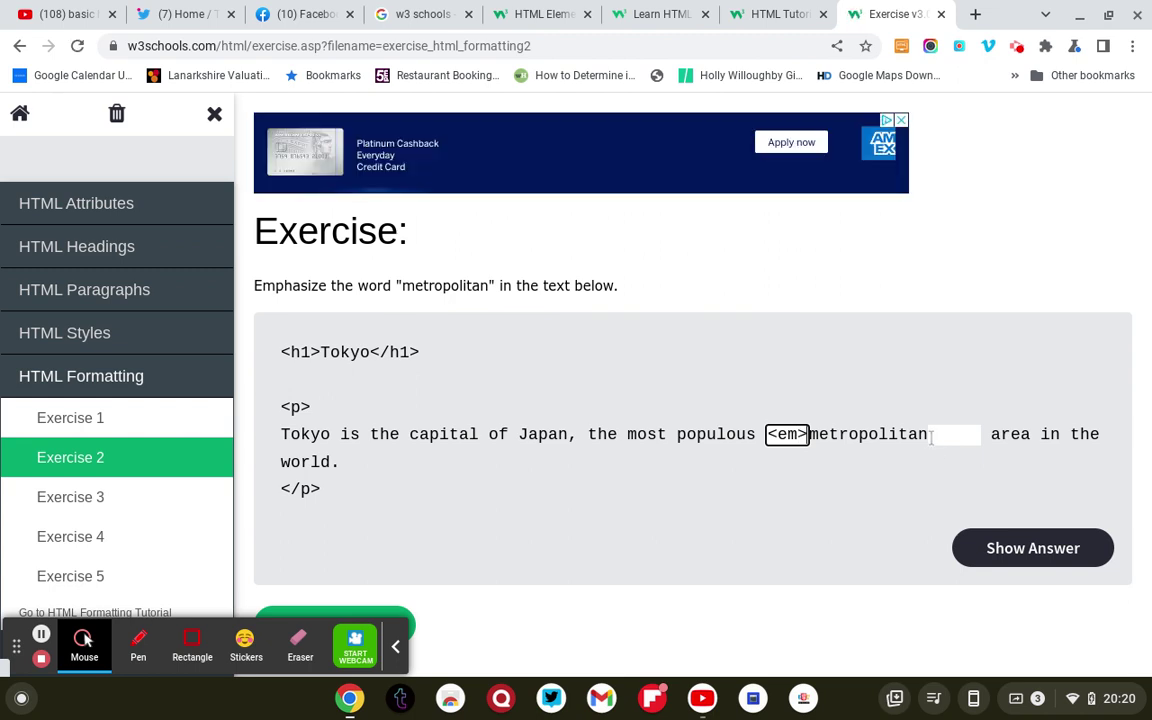
pyautogui.click(941, 435)
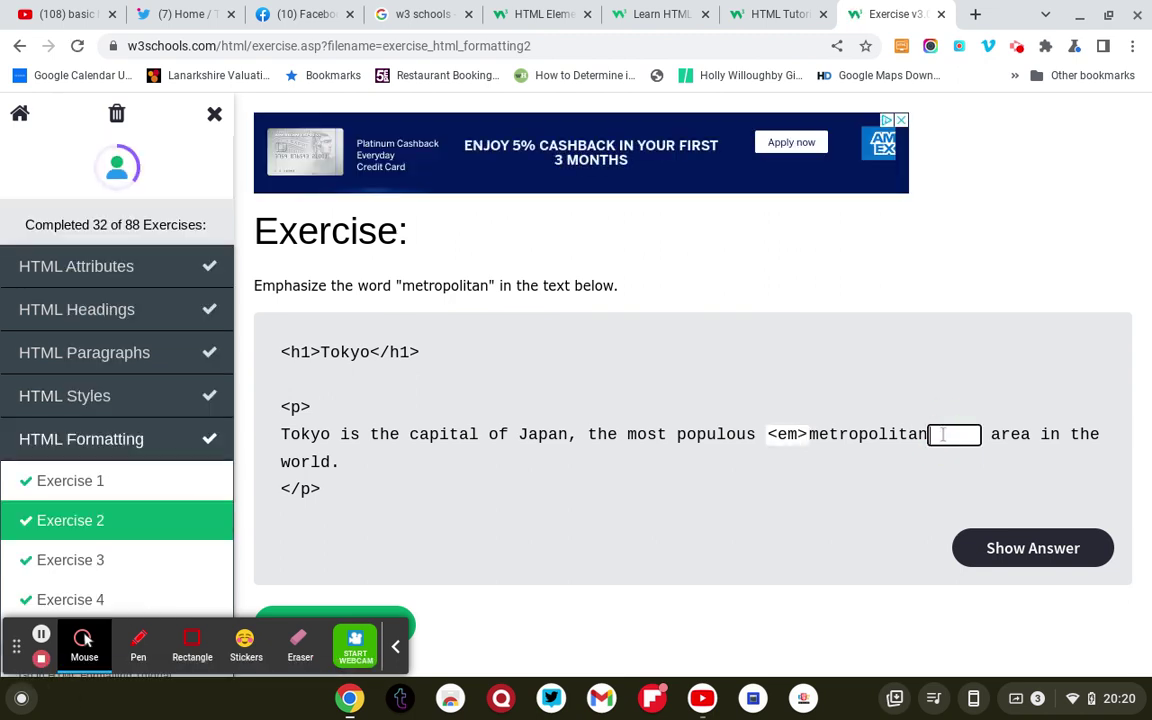
pyautogui.write('<')
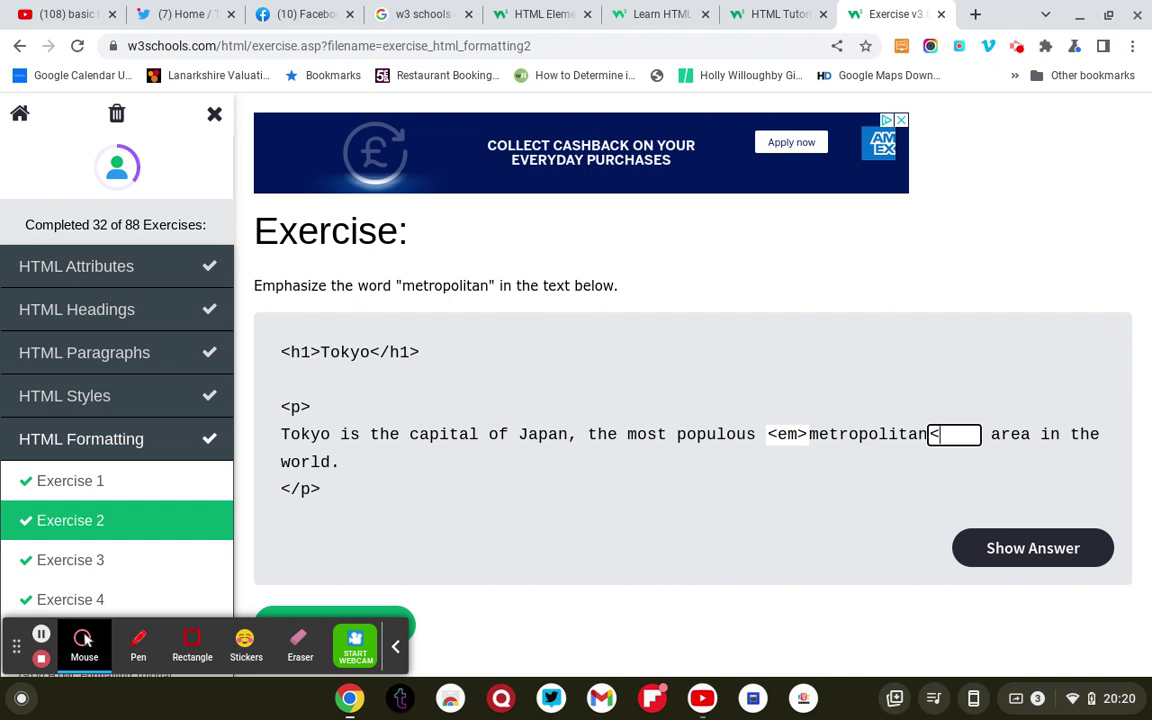
pyautogui.write('/e')
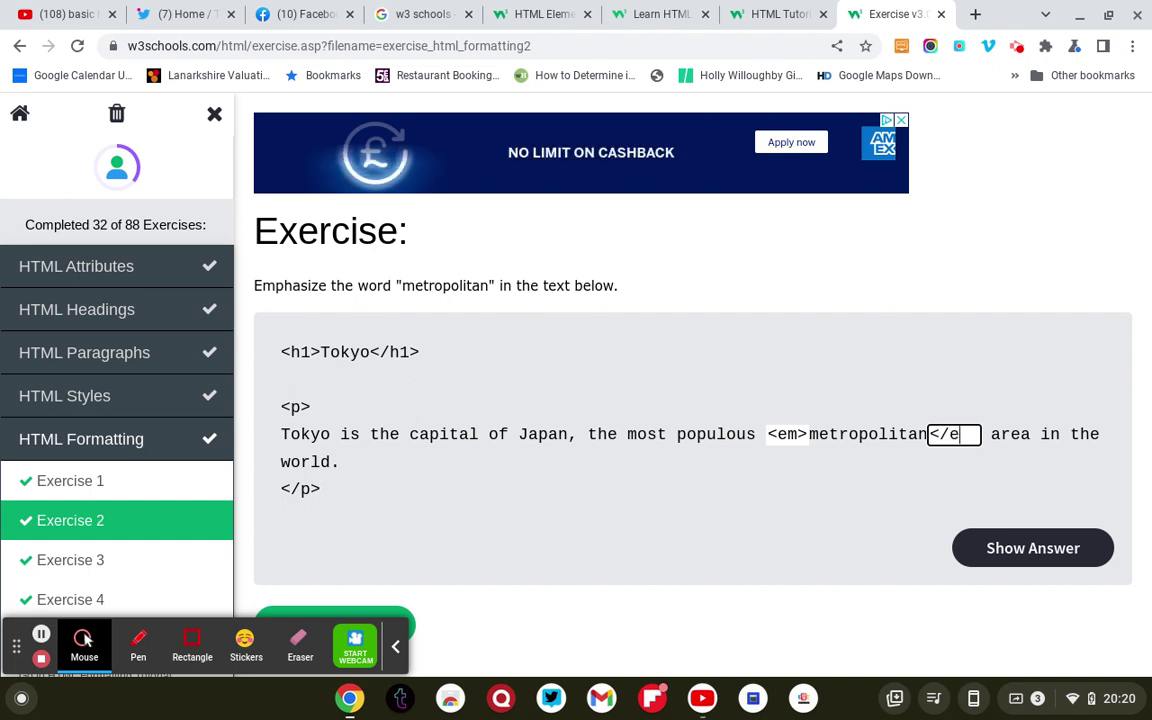
pyautogui.write('m>')
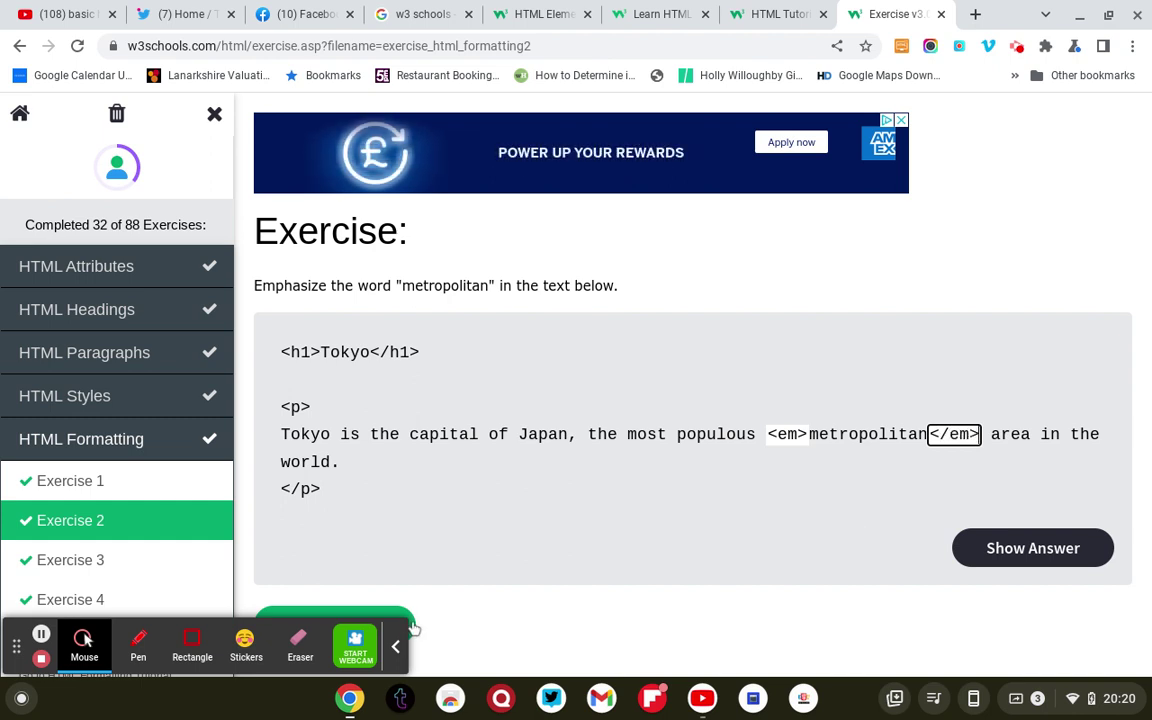
pyautogui.scroll(-1, 432, 570)
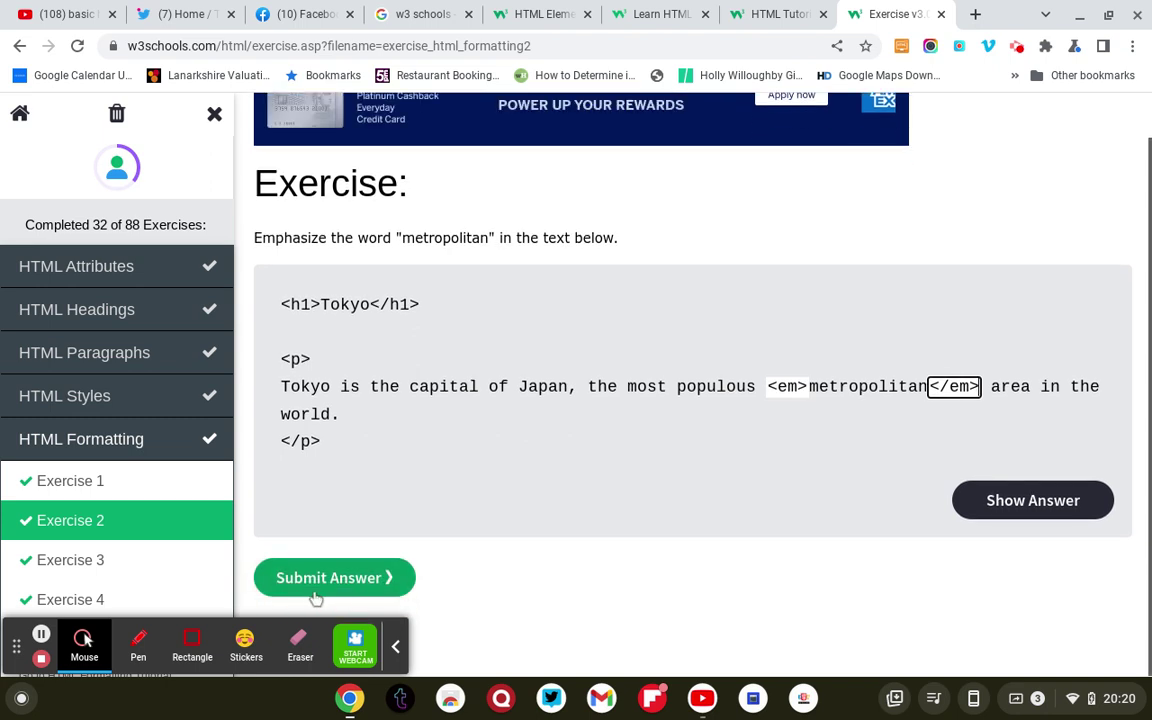
pyautogui.click(315, 597)
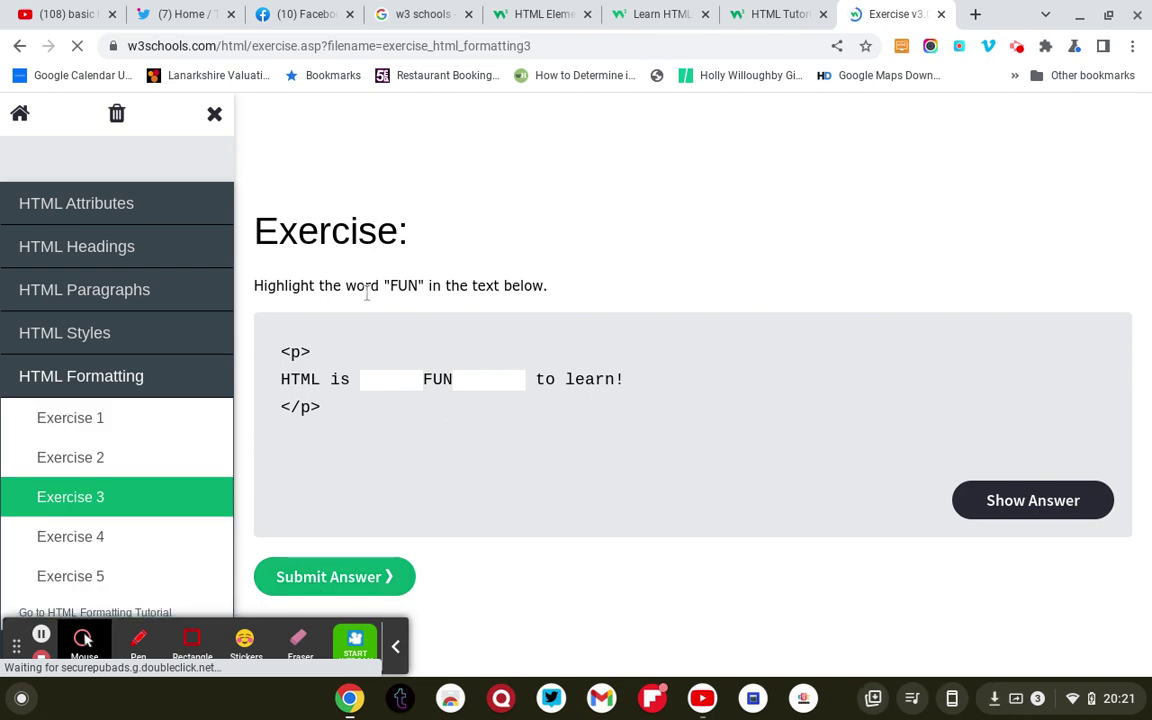
pyautogui.click(981, 500)
pyautogui.click(981, 501)
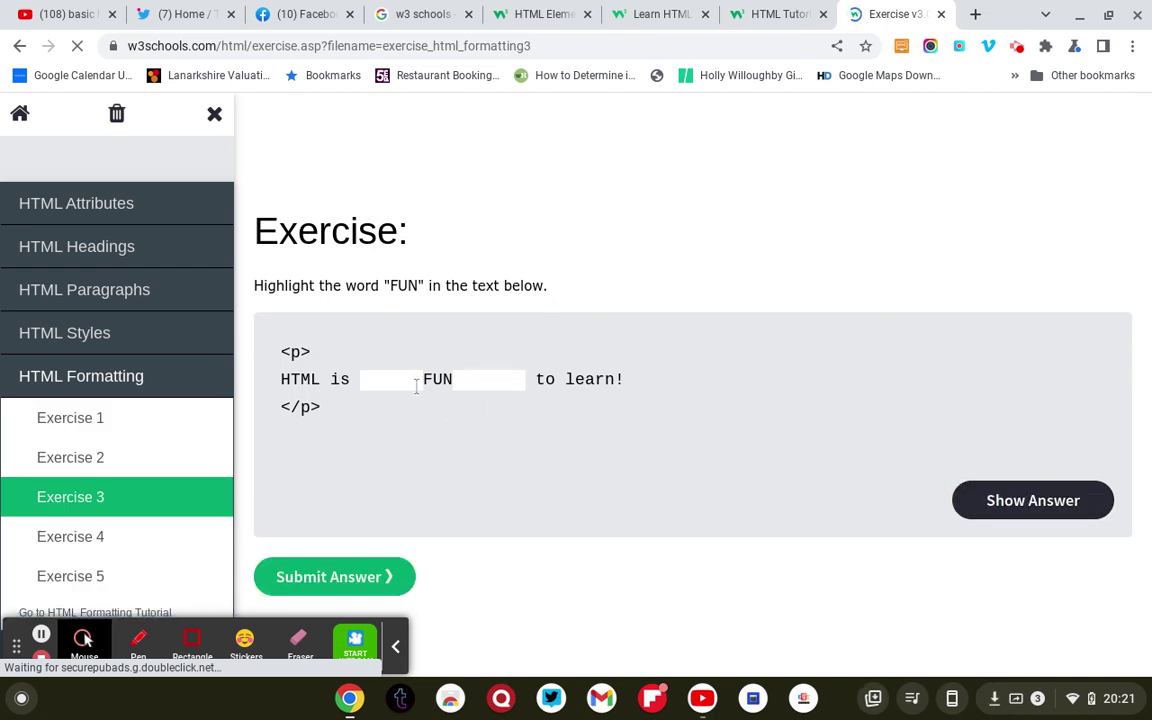